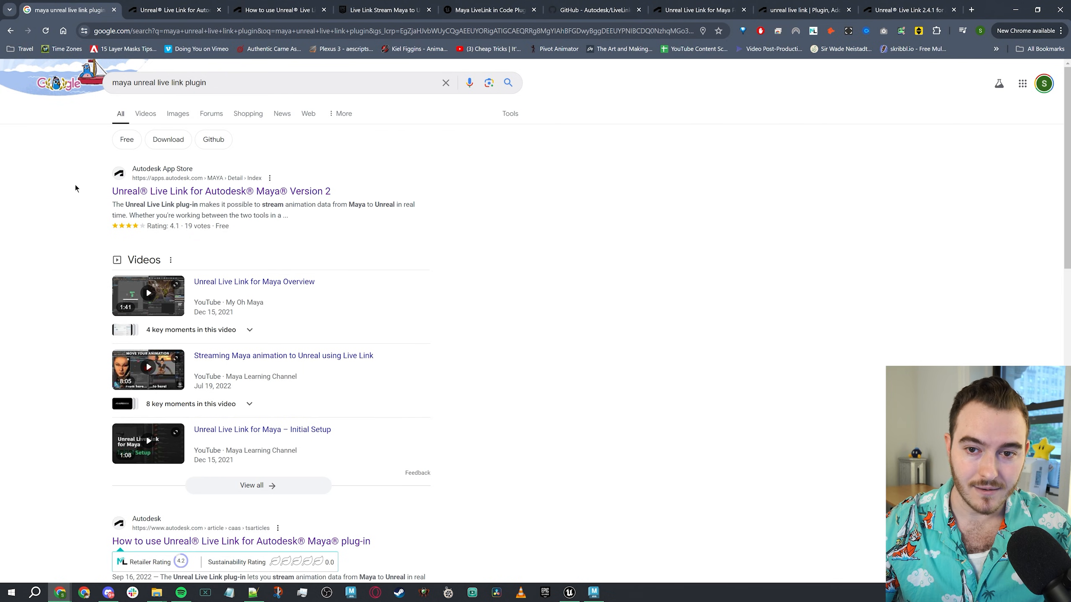
# Examine the App Store page of Unreal Live Link for Autodesk Maya Version 2, including its title, release and update dates.
pyautogui.hotkey('ctrl', 'Tab')
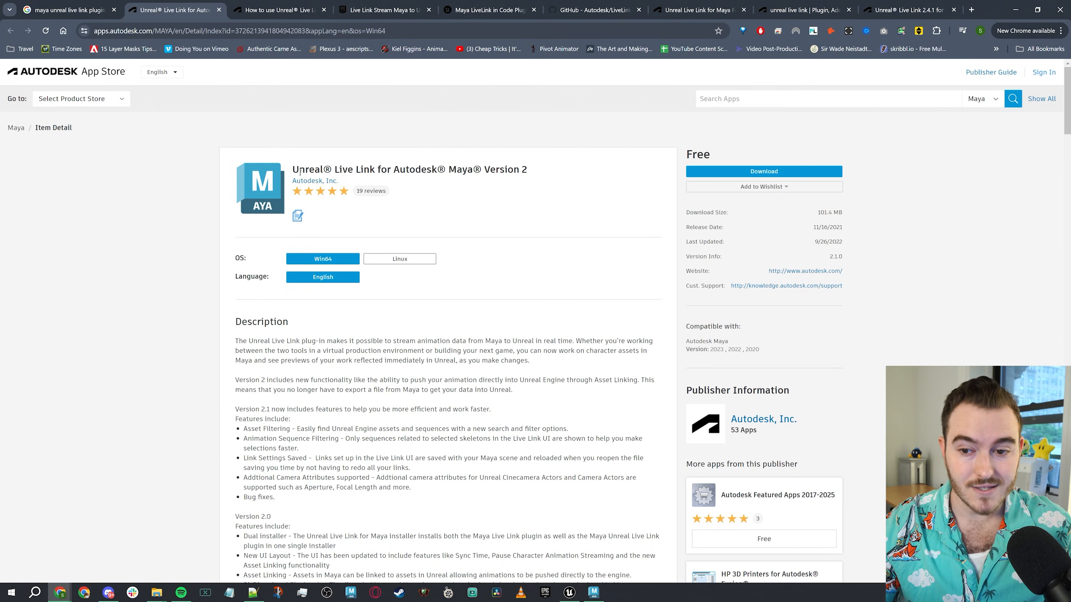
pyautogui.moveTo(299, 170); pyautogui.dragTo(567, 170)
pyautogui.click(581, 176)
pyautogui.keyDown('ctrl'); pyautogui.scroll(4, 576, 186); pyautogui.keyUp('ctrl')
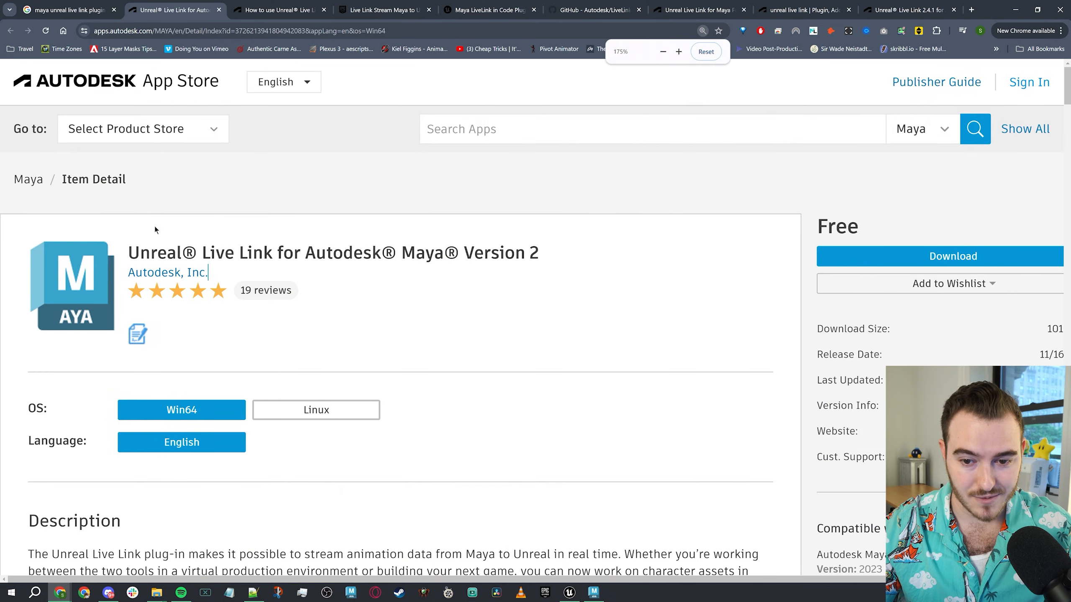
pyautogui.moveTo(128, 252); pyautogui.dragTo(638, 268)
pyautogui.click(638, 269)
pyautogui.keyDown('ctrl'); pyautogui.scroll(-3, 634, 265); pyautogui.keyUp('ctrl')
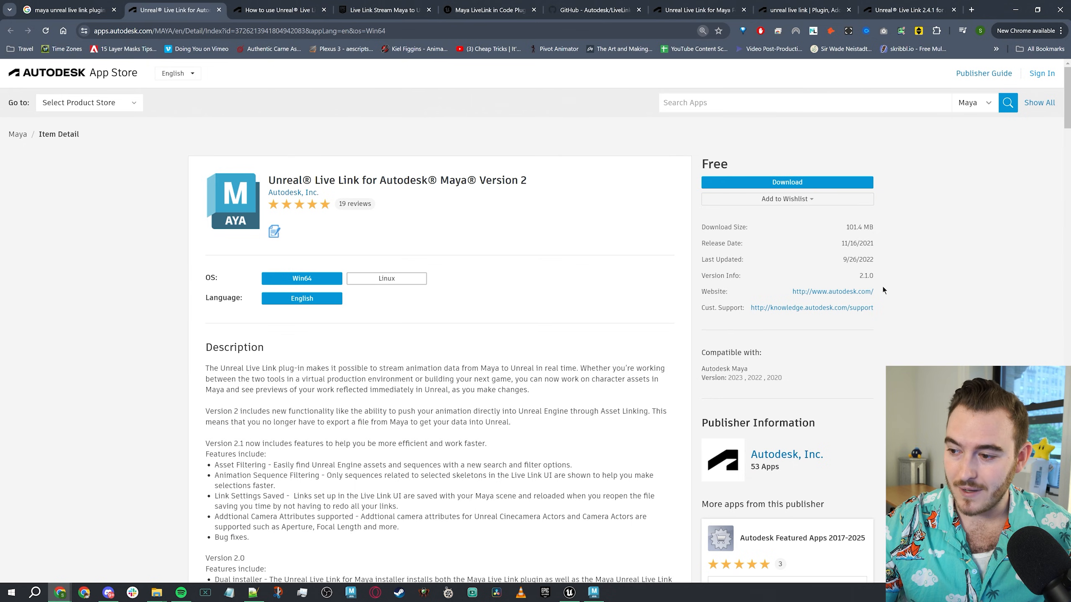
pyautogui.moveTo(869, 246); pyautogui.dragTo(885, 259)
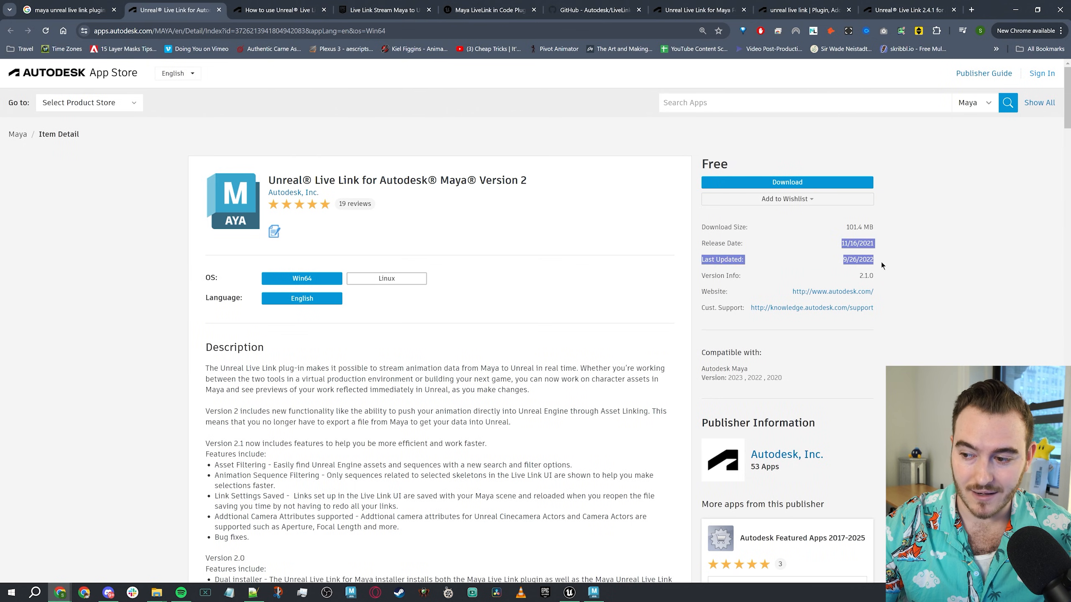
pyautogui.click(875, 261)
# Look over the search results for the Maya Unreal Live Link plug-in and return to the App Store page.
pyautogui.hotkey('ctrl', 'shift', 'Tab')
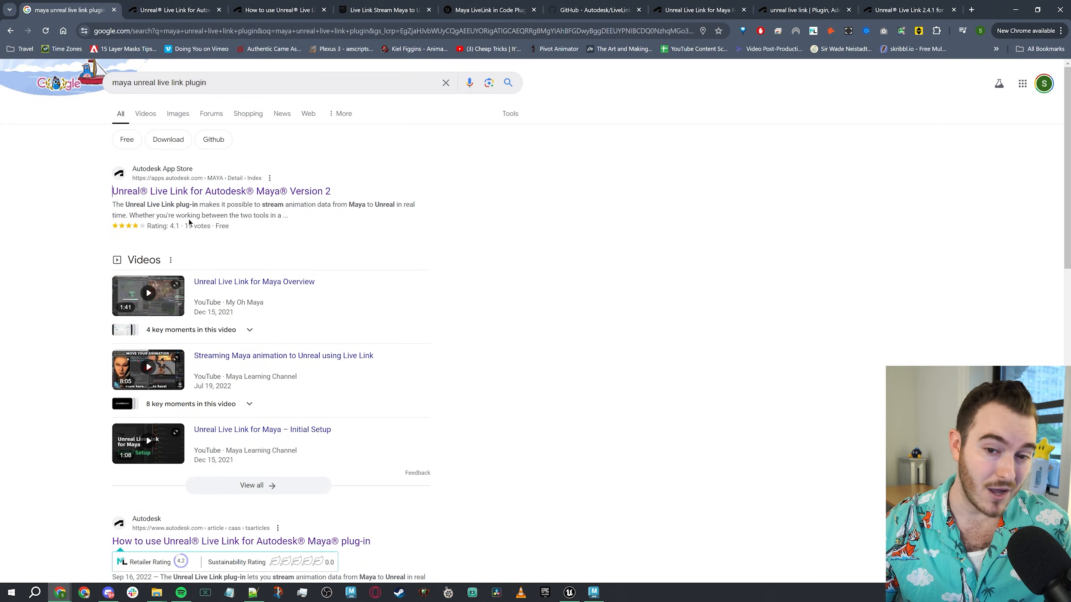
pyautogui.scroll(-7, 150, 355)
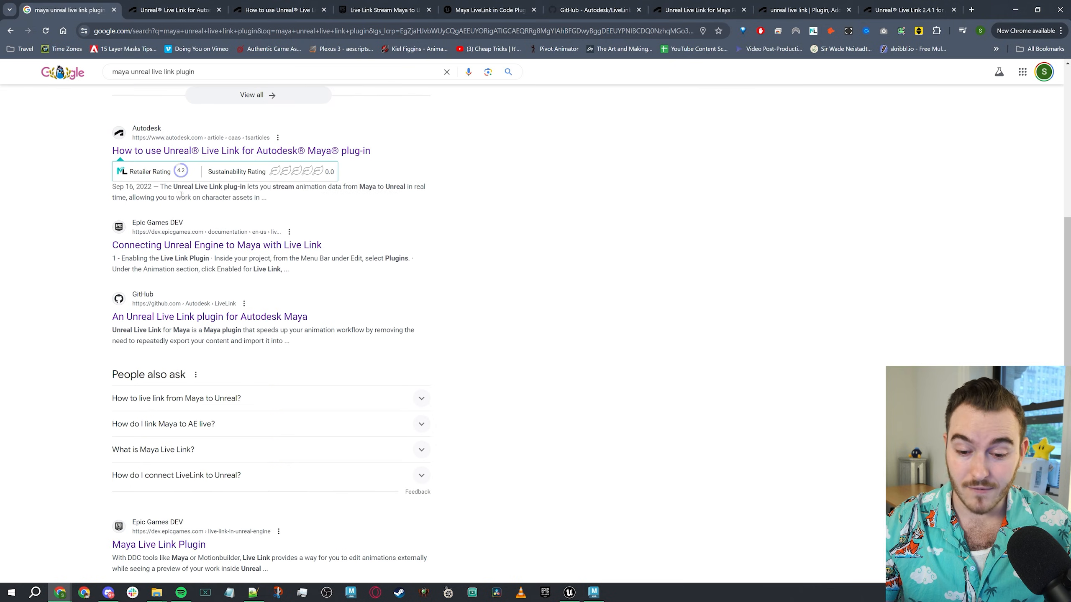
pyautogui.scroll(6, 149, 359)
pyautogui.hotkey('ctrl', 'Tab')
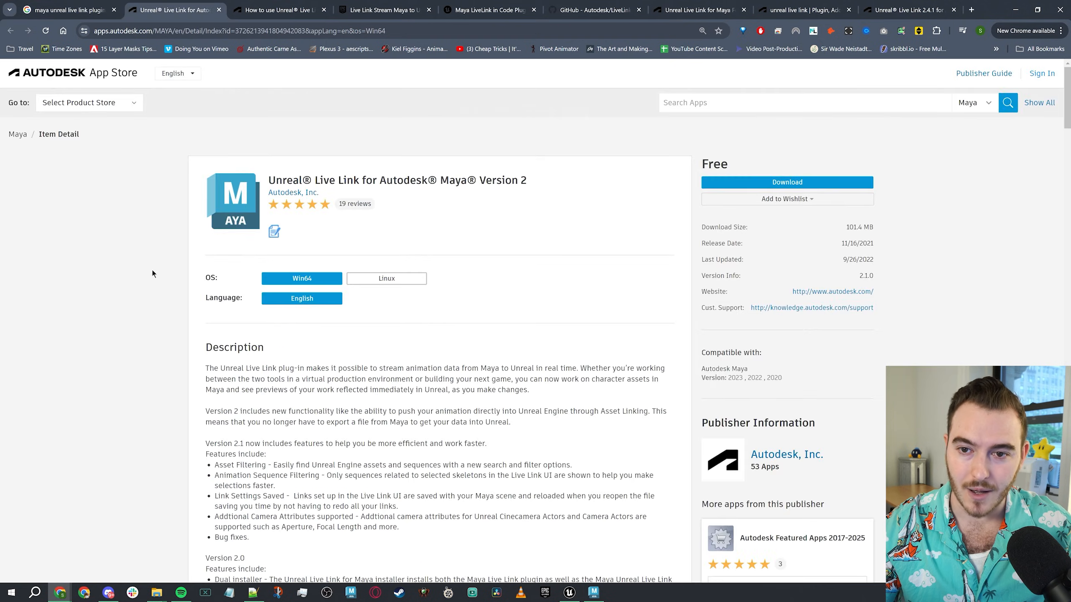
# Check the title and date of Autodesk's Unreal Live Link how-to article and follow its link to the latest version.
pyautogui.hotkey('ctrl', 'Tab')
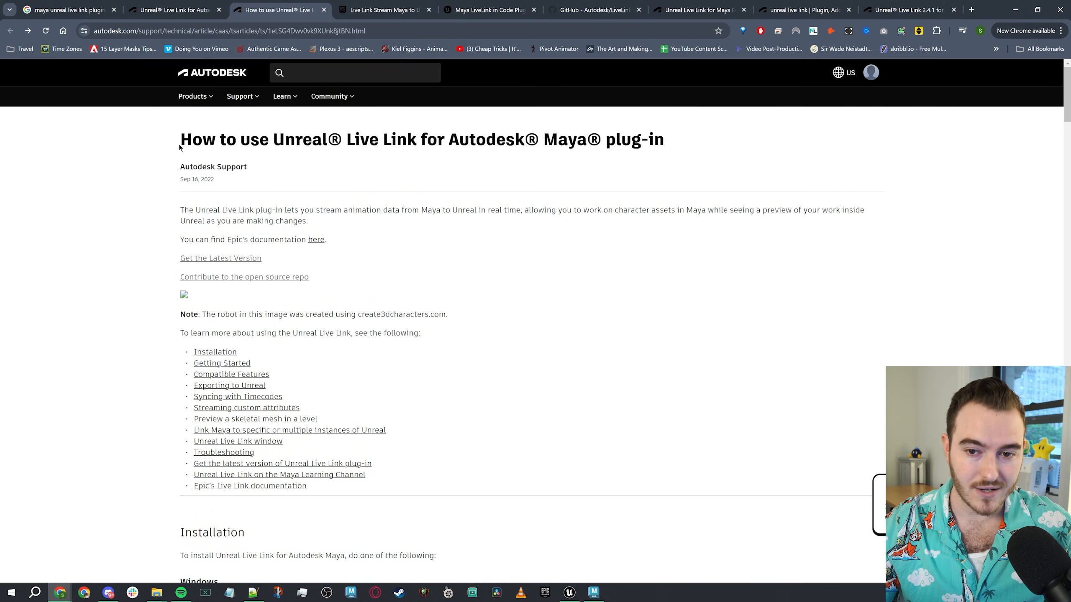
pyautogui.moveTo(180, 147); pyautogui.dragTo(743, 140)
pyautogui.tripleClick(192, 184)
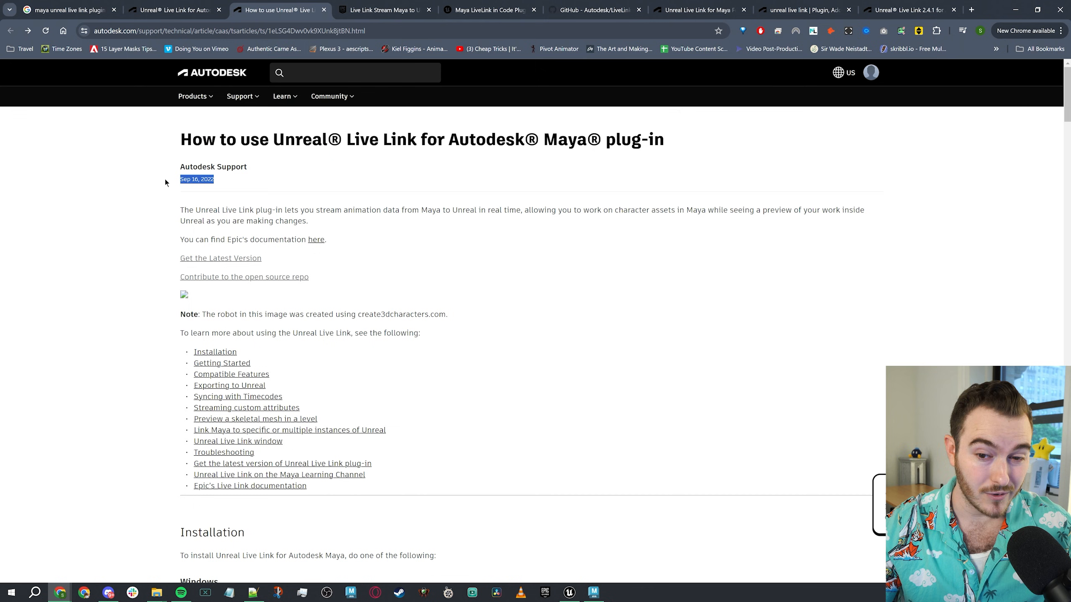
pyautogui.click(143, 228)
pyautogui.click(213, 259)
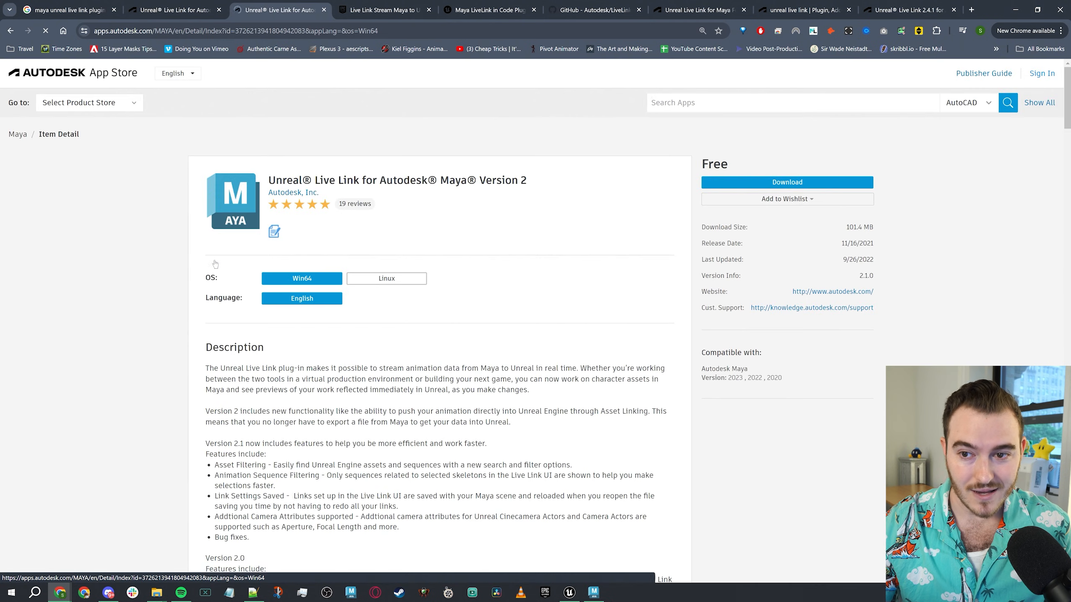
# Browse the open Epic documentation, plug-in, GitHub and Maya forum pages about Live Link, ending on the Version 2 page.
pyautogui.hotkey('ctrl', 'Tab')
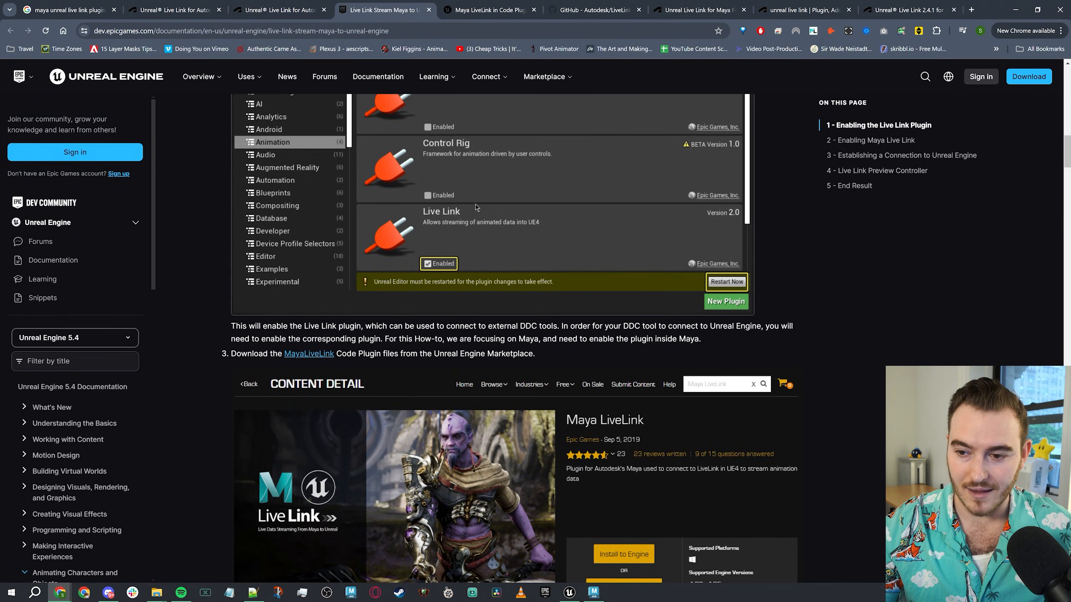
pyautogui.hotkey('ctrl', 'Tab')
pyautogui.hotkey('ctrl', 'Tab')
pyautogui.hotkey('ctrl', 'Tab')
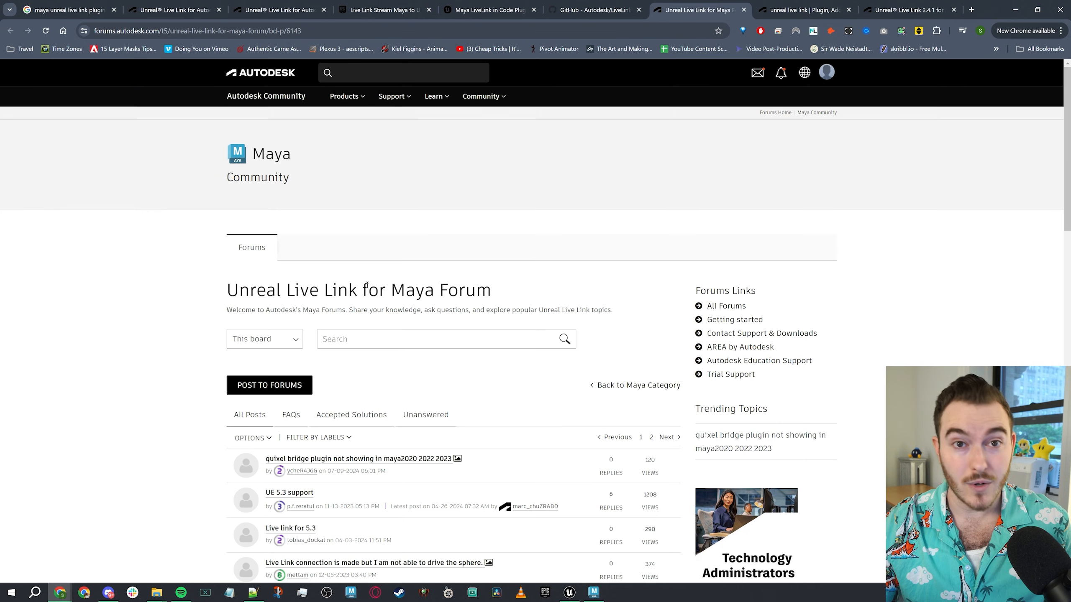
pyautogui.hotkey('ctrl', '2')
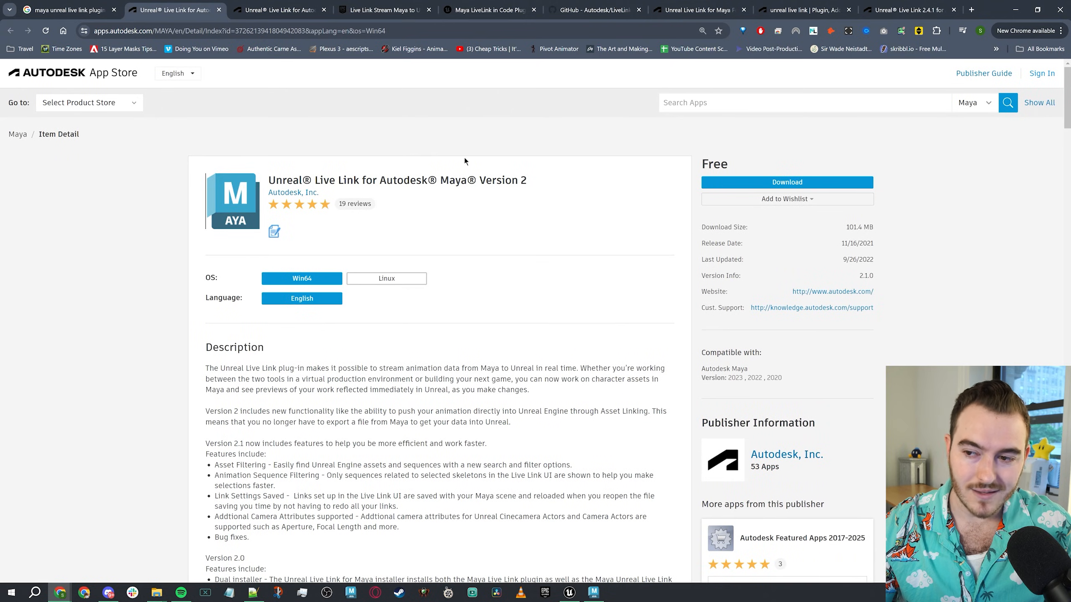
# Find Unreal Live Link 2.4.1 for Autodesk Maya UE 5.3 among the App Store results for "unreal live link" and view its page.
pyautogui.click(708, 102)
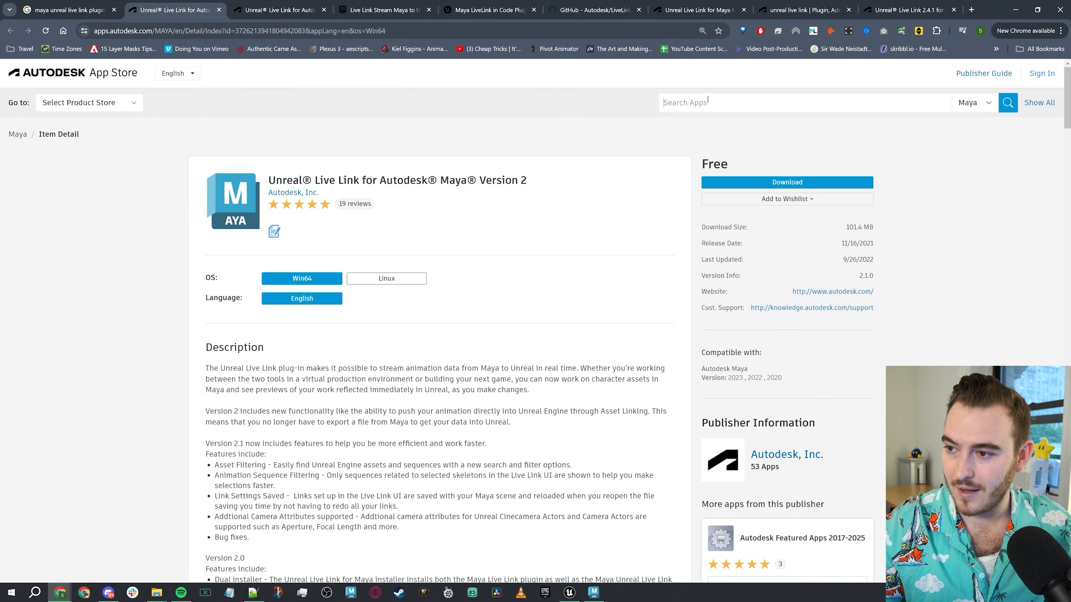
pyautogui.click(801, 10)
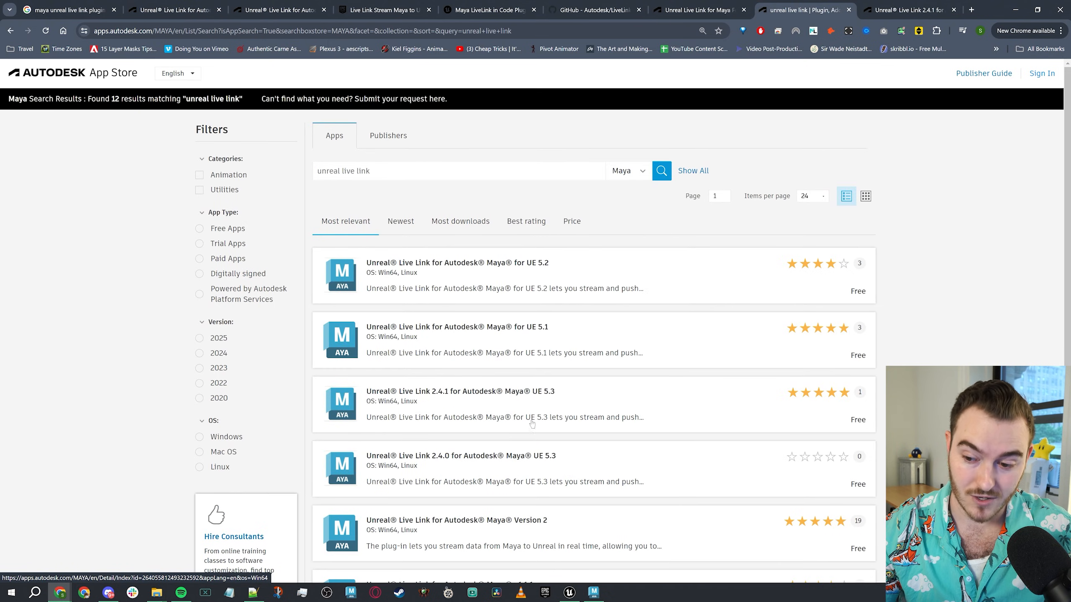
pyautogui.click(567, 406)
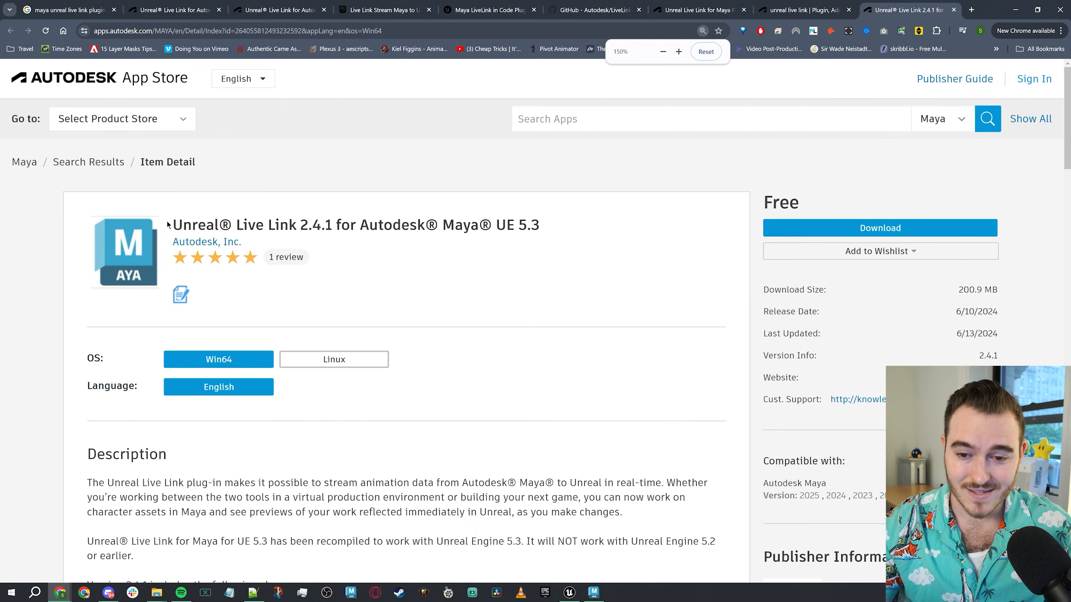
pyautogui.moveTo(167, 225); pyautogui.dragTo(631, 228)
pyautogui.click(631, 228)
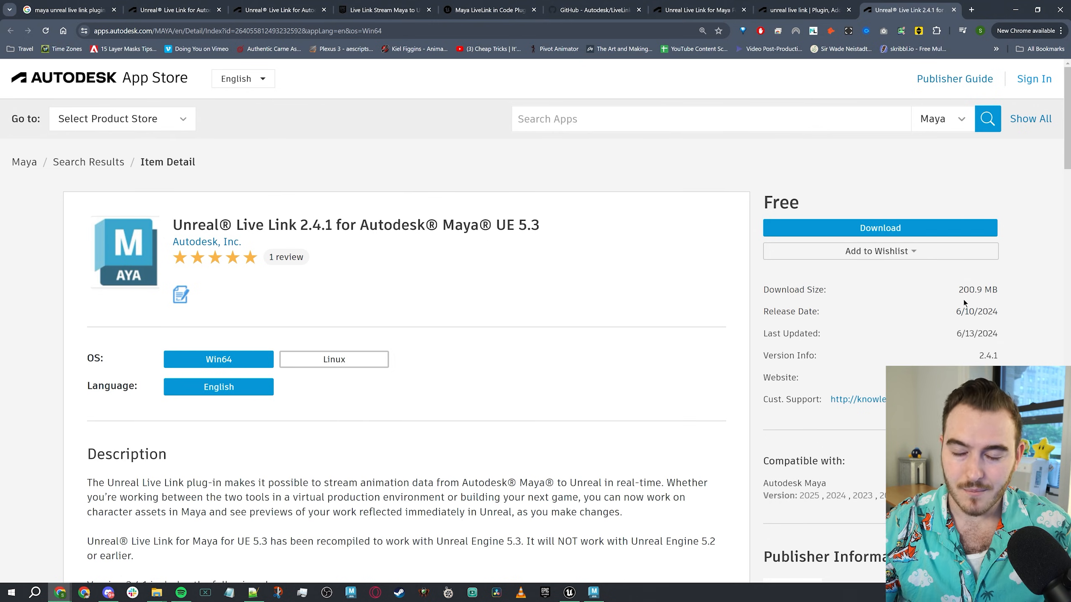
pyautogui.keyDown('ctrl'); pyautogui.scroll(-1, 631, 333); pyautogui.keyUp('ctrl')
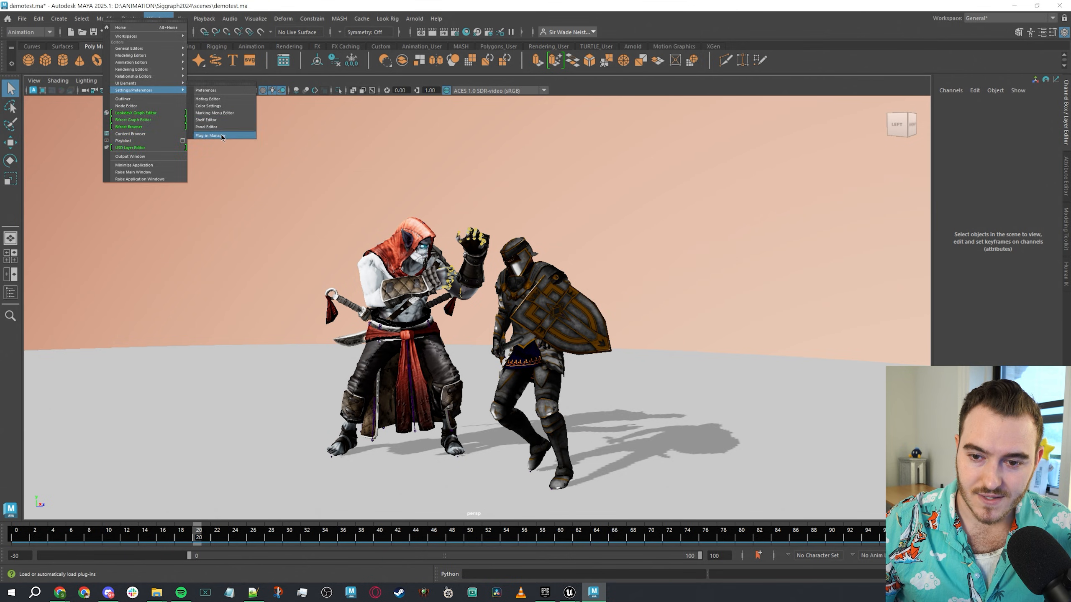
# Open Maya's Plug-in Manager and filter the list by "live" to check the Unreal Live Link plug-ins.
pyautogui.click(224, 136)
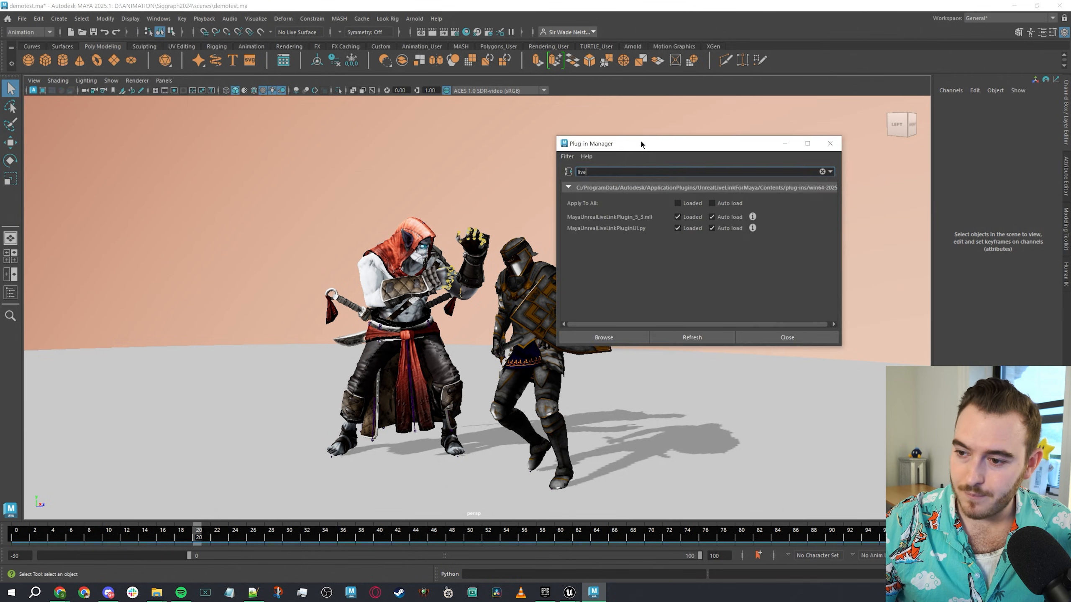
pyautogui.moveTo(641, 144); pyautogui.dragTo(359, 154)
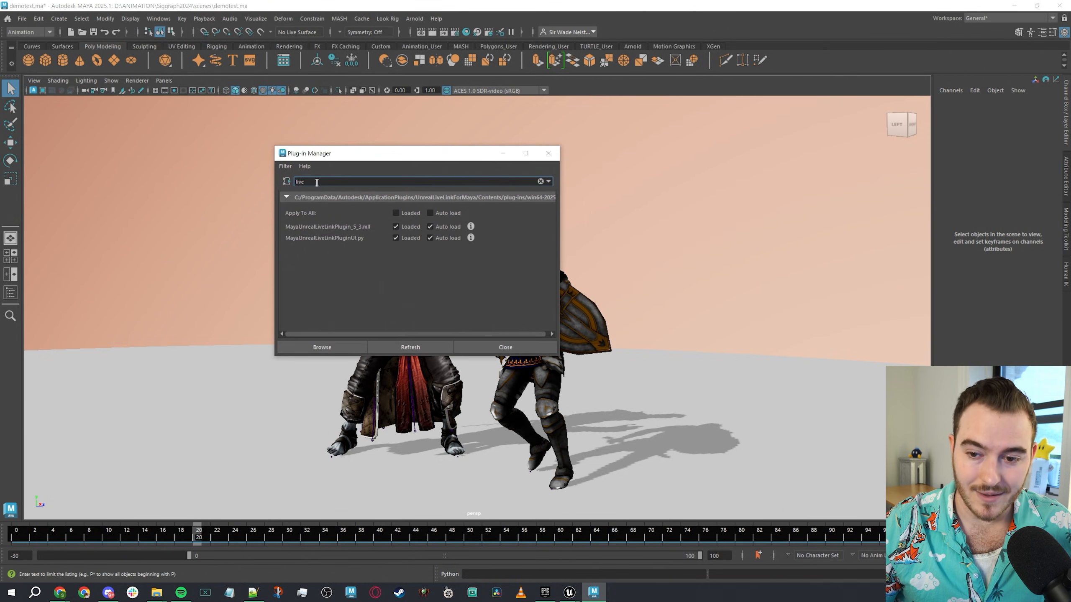
pyautogui.doubleClick(299, 183)
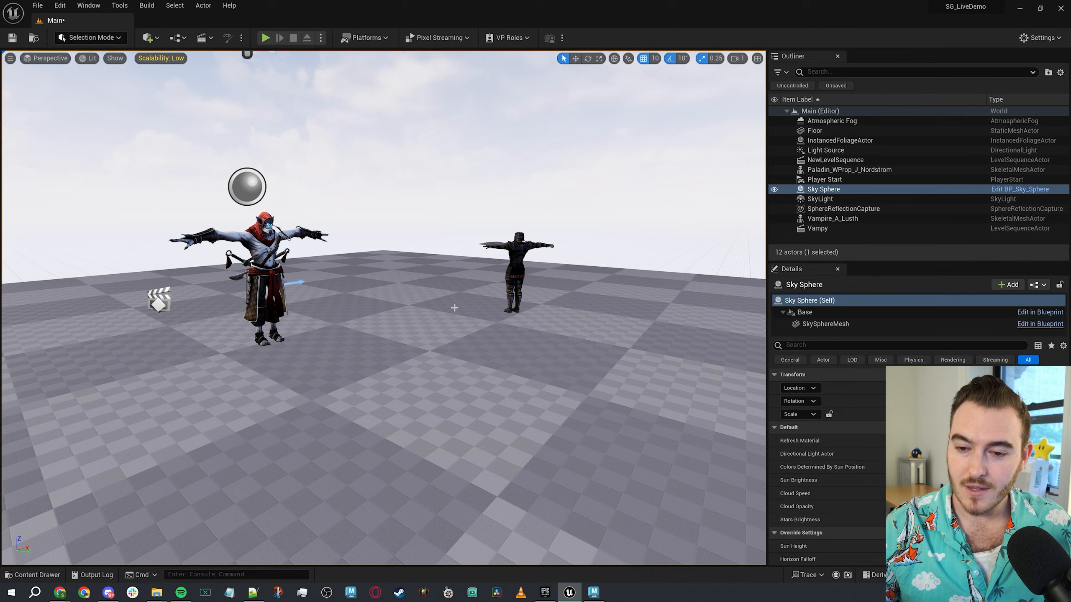
# Clear the actor selection in the Unreal level and open the Live Link window.
pyautogui.click(814, 131)
pyautogui.press('Escape')
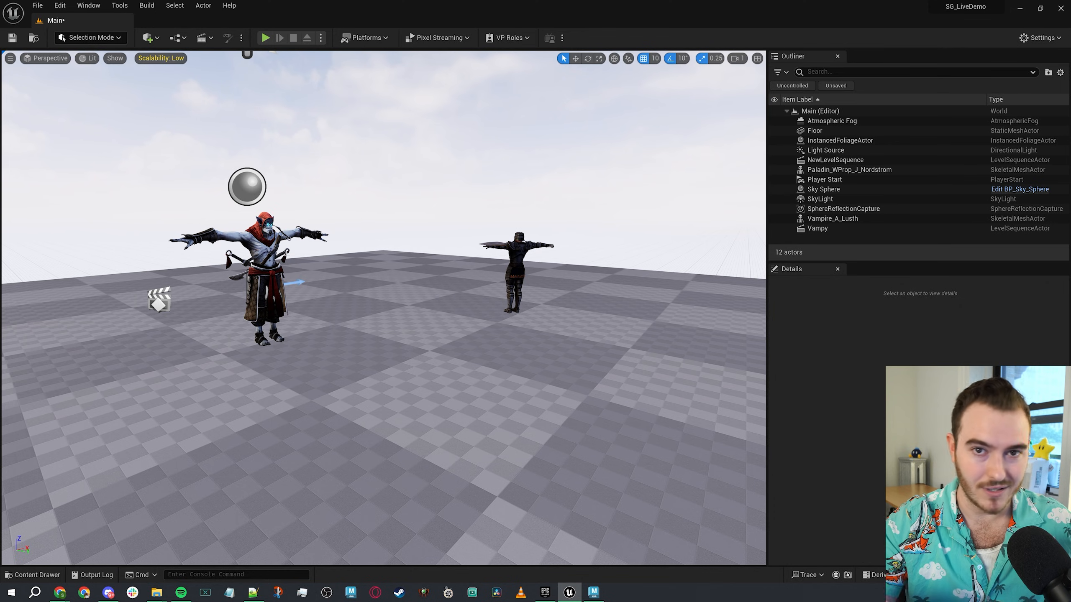
pyautogui.click(88, 5)
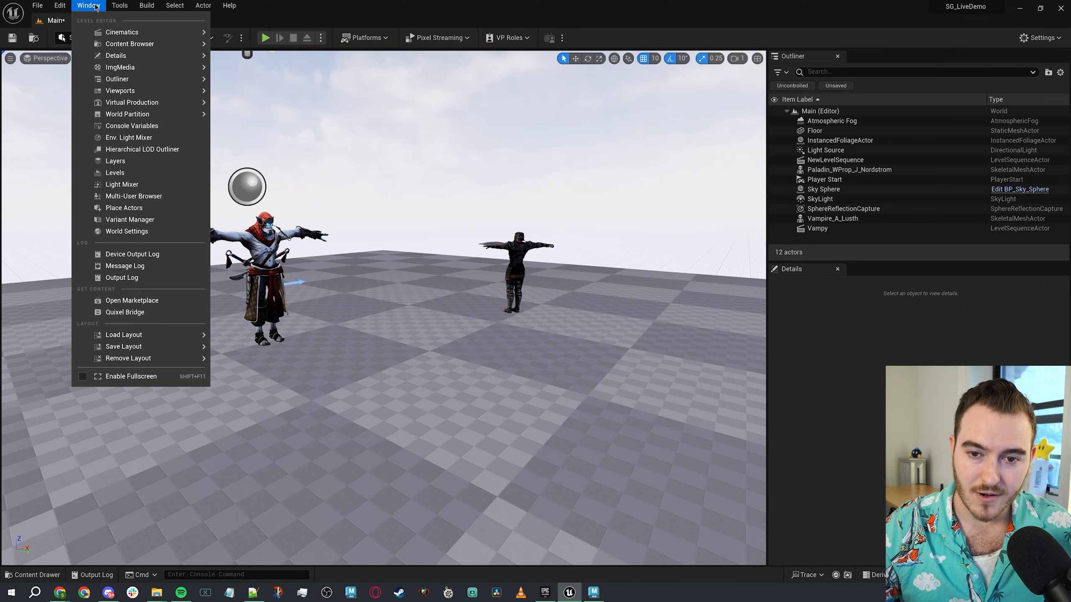
pyautogui.moveTo(166, 105)
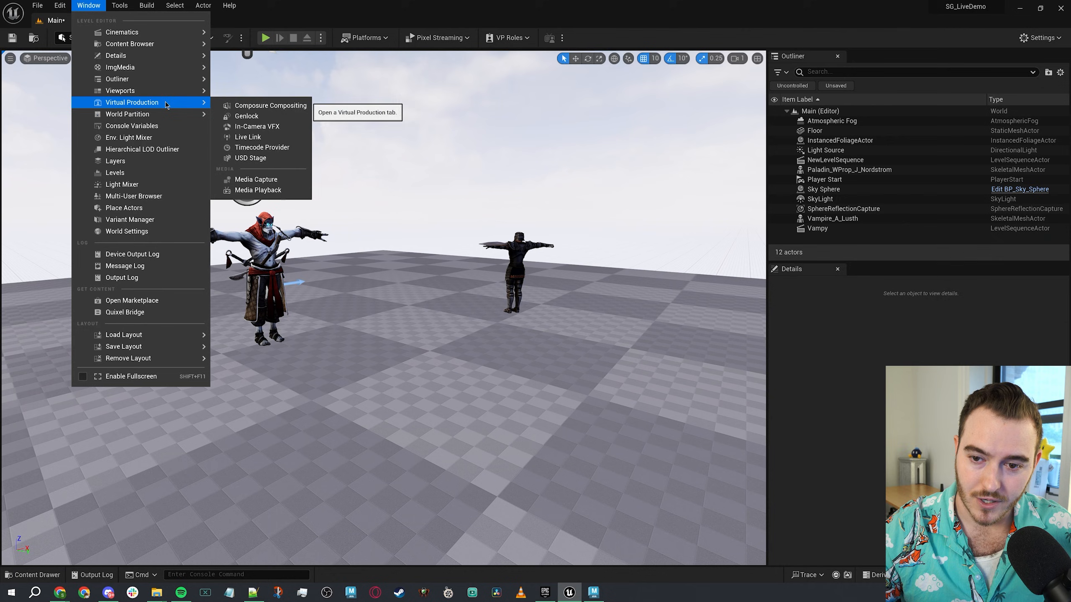
pyautogui.click(267, 137)
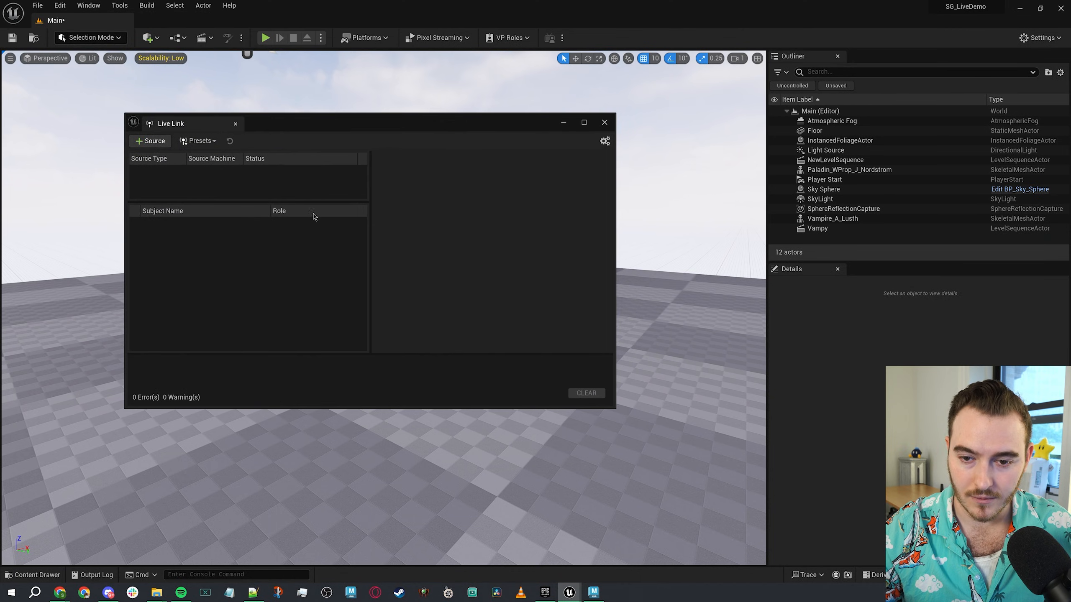
# Add the local machine's Maya Live Link as a Live Link source in Unreal.
pyautogui.click(149, 142)
pyautogui.moveTo(169, 171)
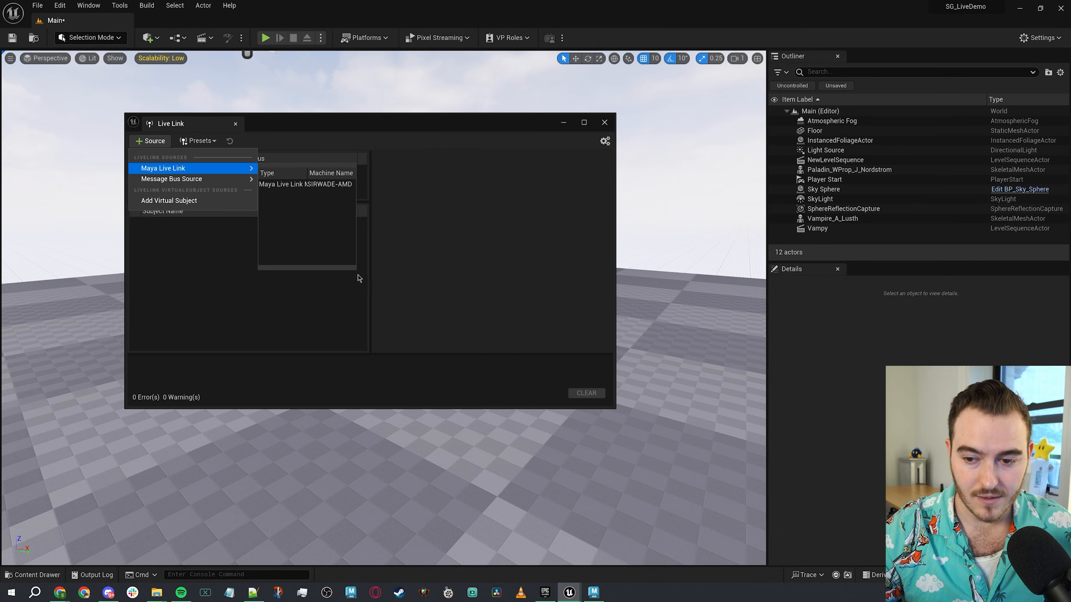
pyautogui.click(338, 186)
pyautogui.moveTo(298, 127); pyautogui.dragTo(390, 110)
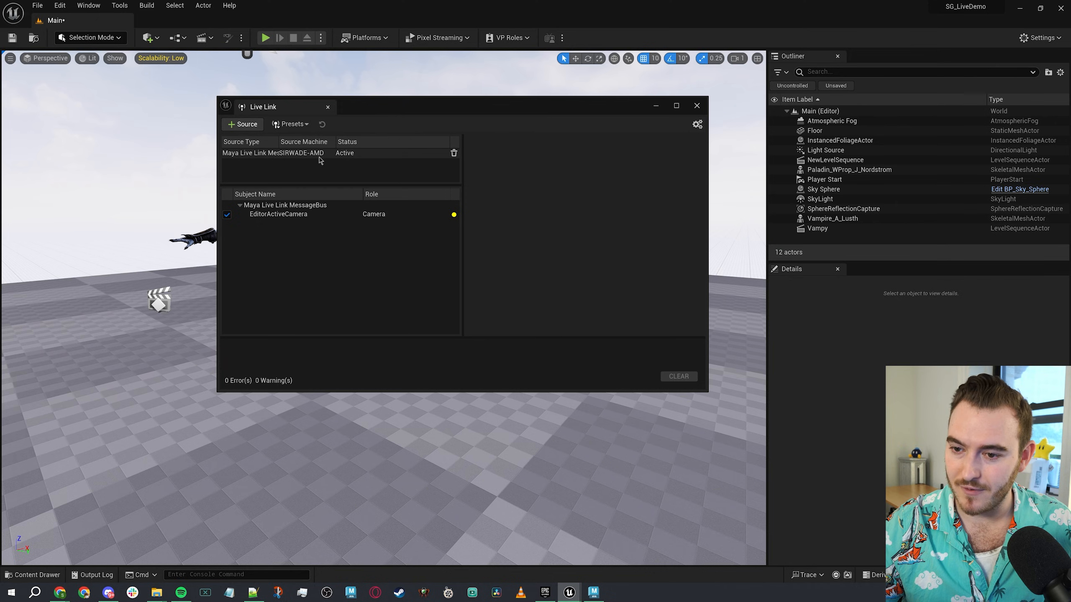
# Switch to Maya, open the Unreal Live Link window and move it off the two characters.
pyautogui.hotkey('alt', 'Tab')
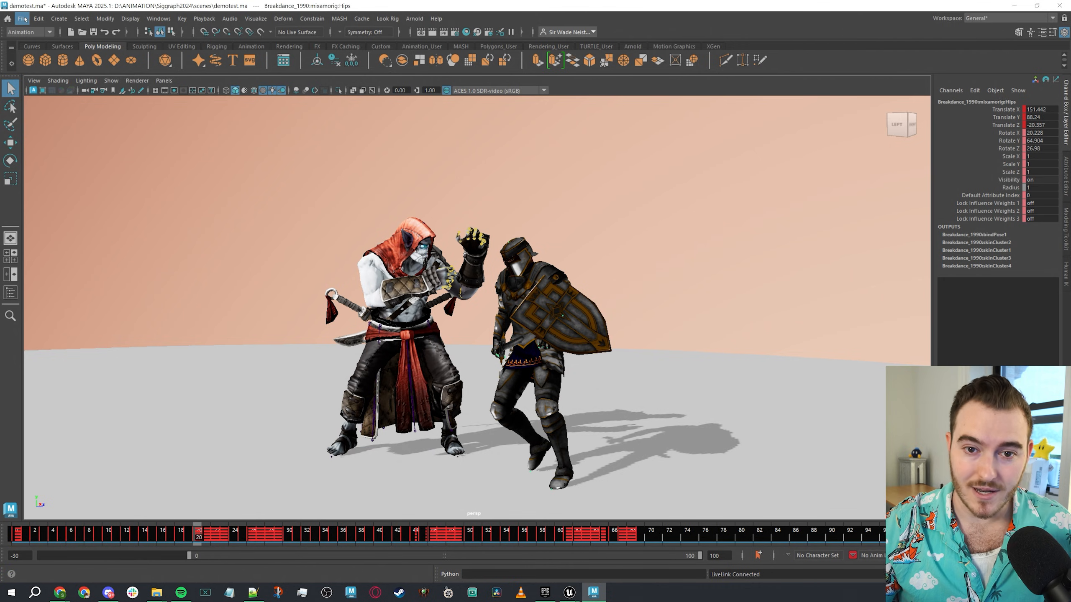
pyautogui.click(23, 18)
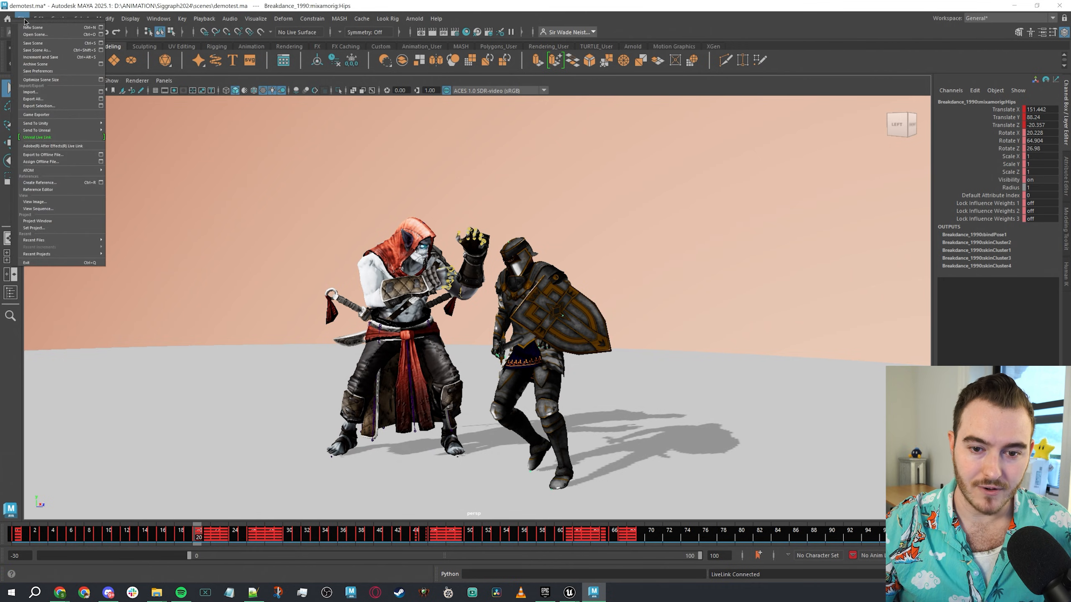
pyautogui.click(64, 137)
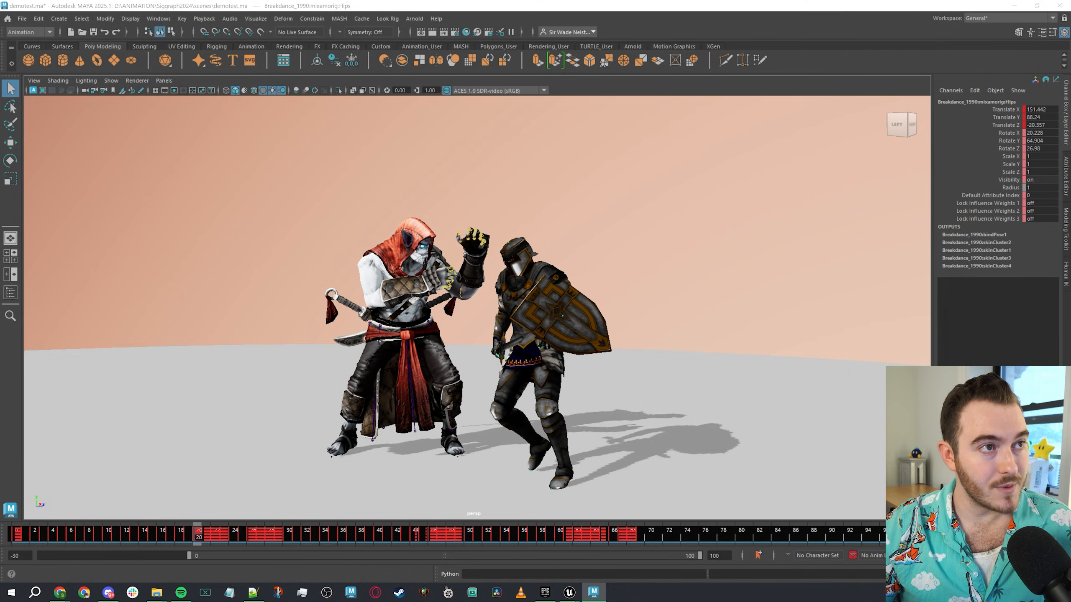
pyautogui.moveTo(519, 273); pyautogui.dragTo(453, 170)
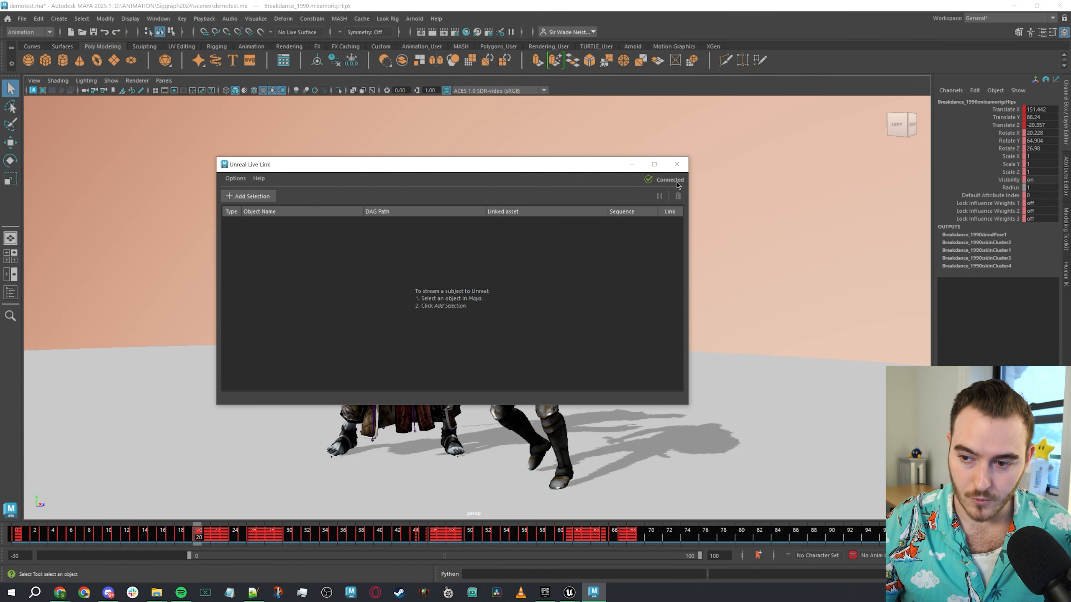
pyautogui.moveTo(611, 164); pyautogui.dragTo(866, 146)
# Show the Outliner beside the Live Link window and display only the characters' skeleton joints in the perspective view.
pyautogui.click(10, 292)
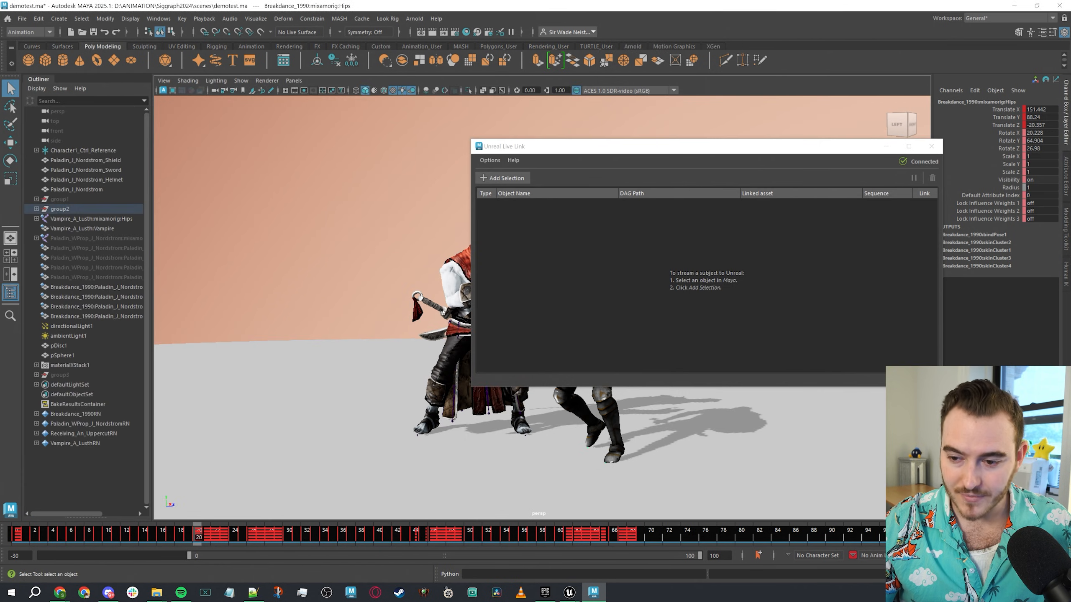
pyautogui.moveTo(592, 153); pyautogui.dragTo(705, 189)
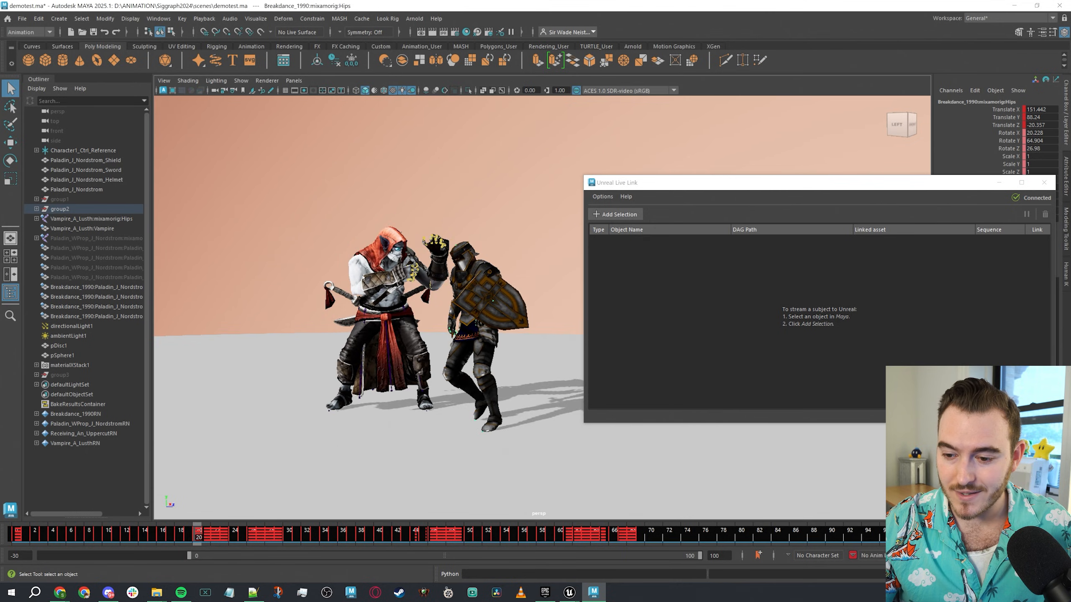
pyautogui.keyDown('alt'); pyautogui.moveTo(363, 277); pyautogui.dragTo(384, 268); pyautogui.keyUp('alt')
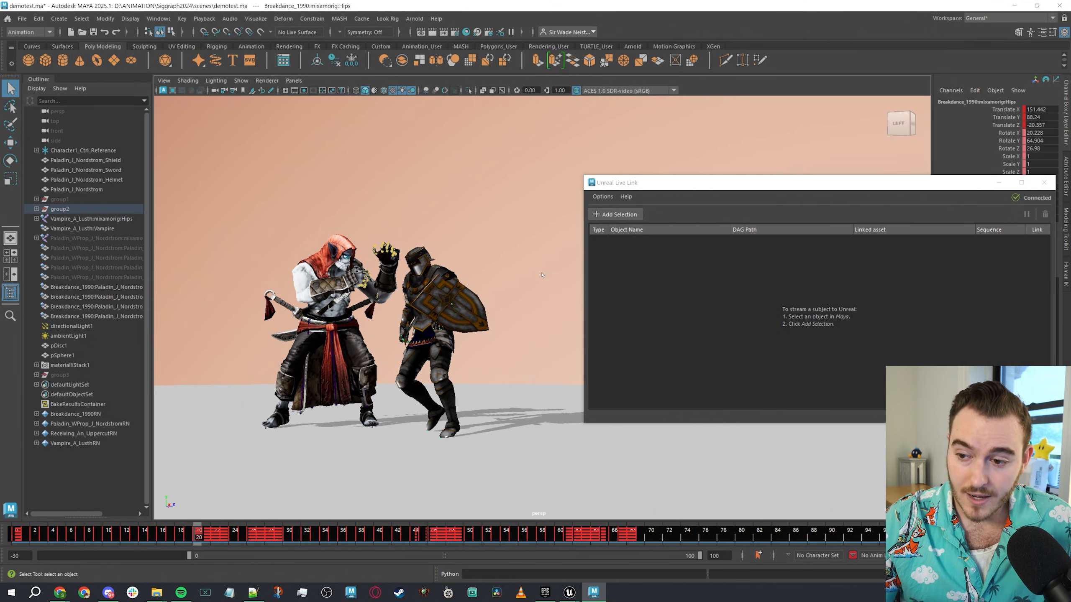
pyautogui.hotkey('alt', '2')
pyautogui.scroll(3, 329, 310)
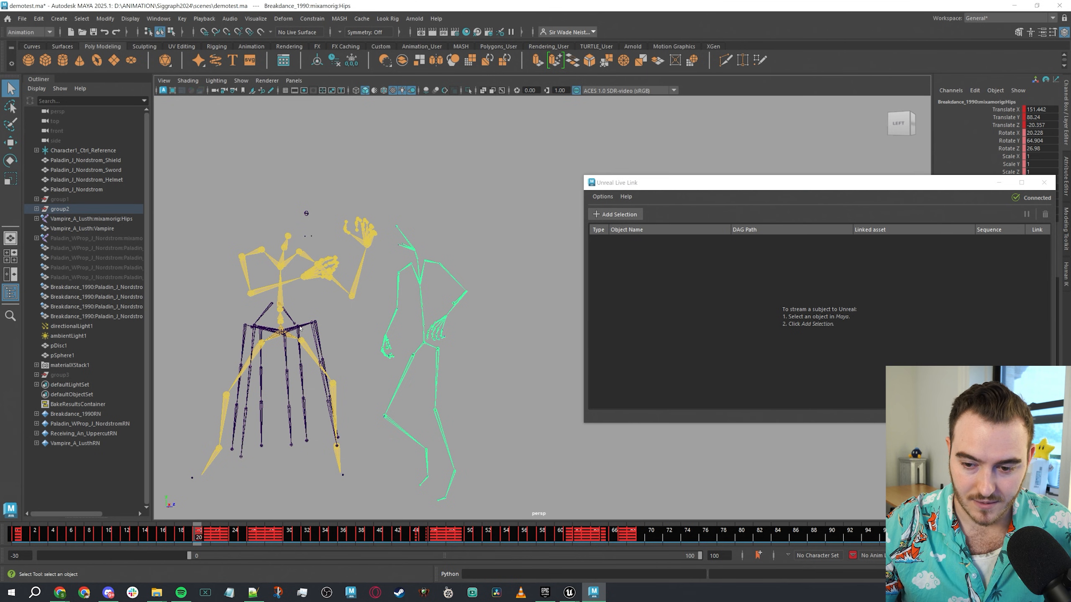
# Show the shaded characters again in the perspective view and select the vampire's root joint, Vampire_A_Lusth:mixamorig:Hips, with its hierarchy expanded.
pyautogui.click(300, 329)
pyautogui.hotkey('alt', '2')
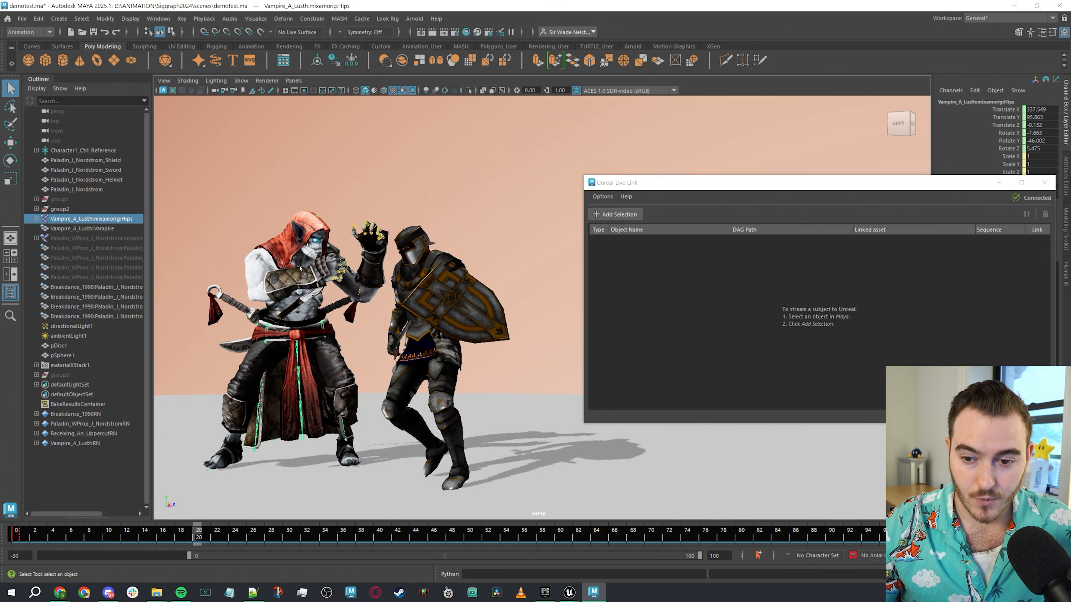
pyautogui.click(54, 229)
pyautogui.click(37, 218)
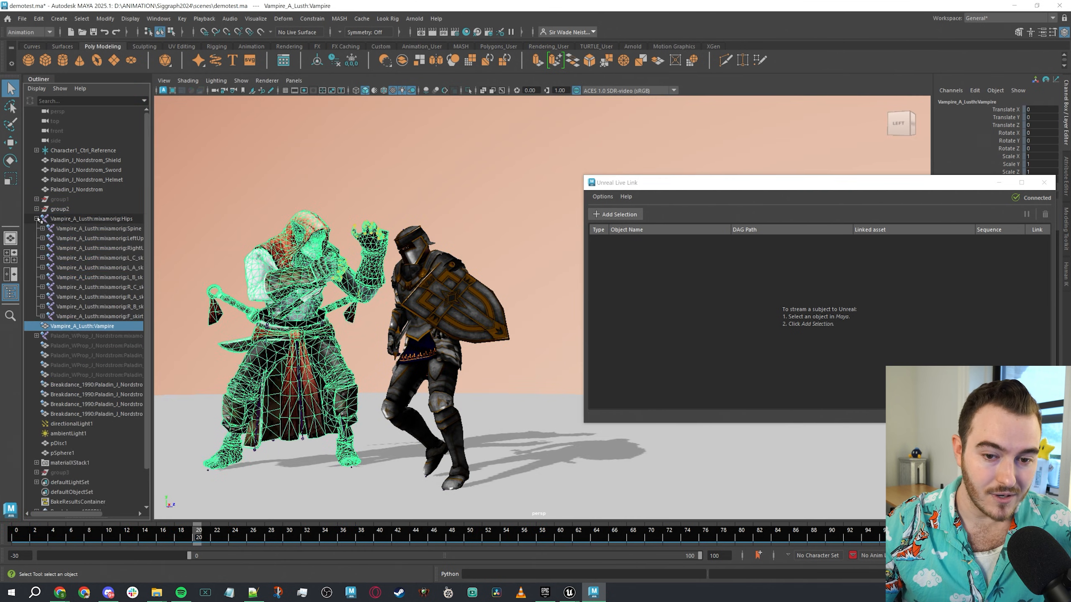
pyautogui.click(77, 219)
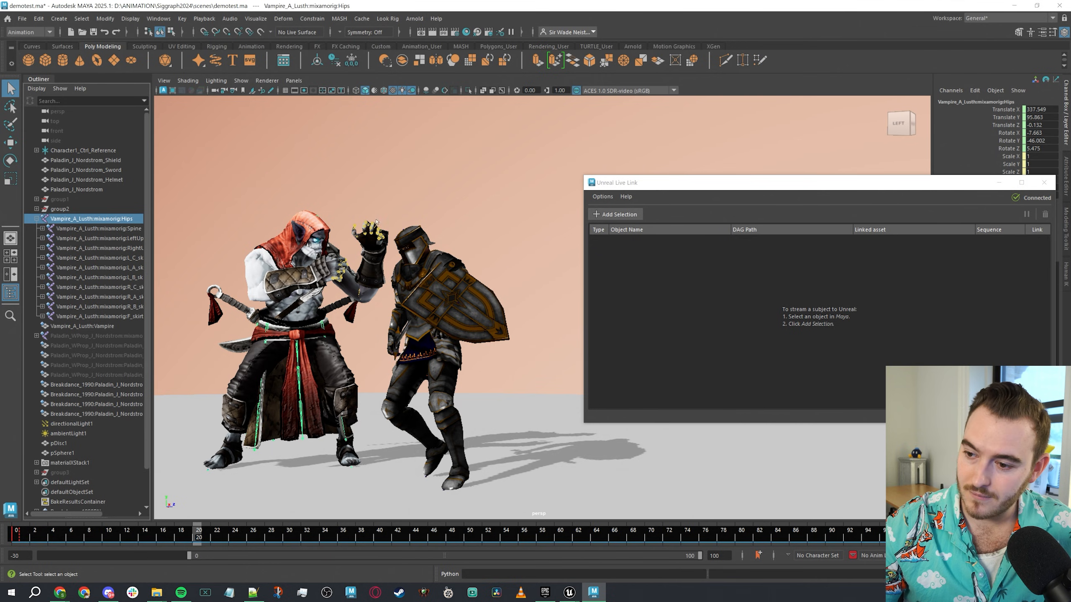
# Add the selected vampire hips joint as an Unreal Live Link subject and set its streaming type to Animation.
pyautogui.moveTo(671, 191); pyautogui.dragTo(585, 186)
pyautogui.click(530, 208)
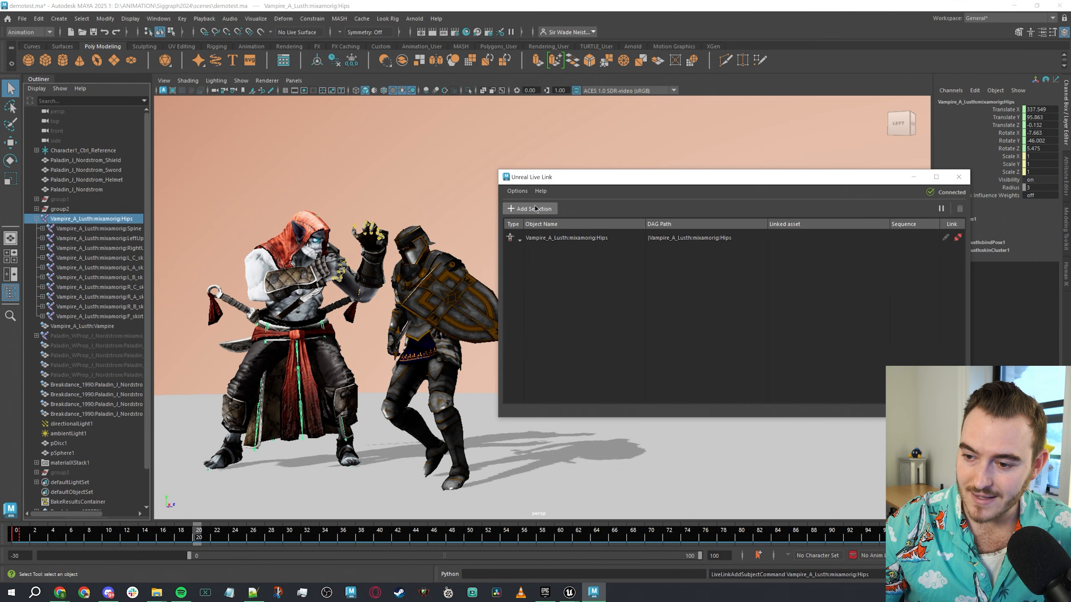
pyautogui.click(511, 238)
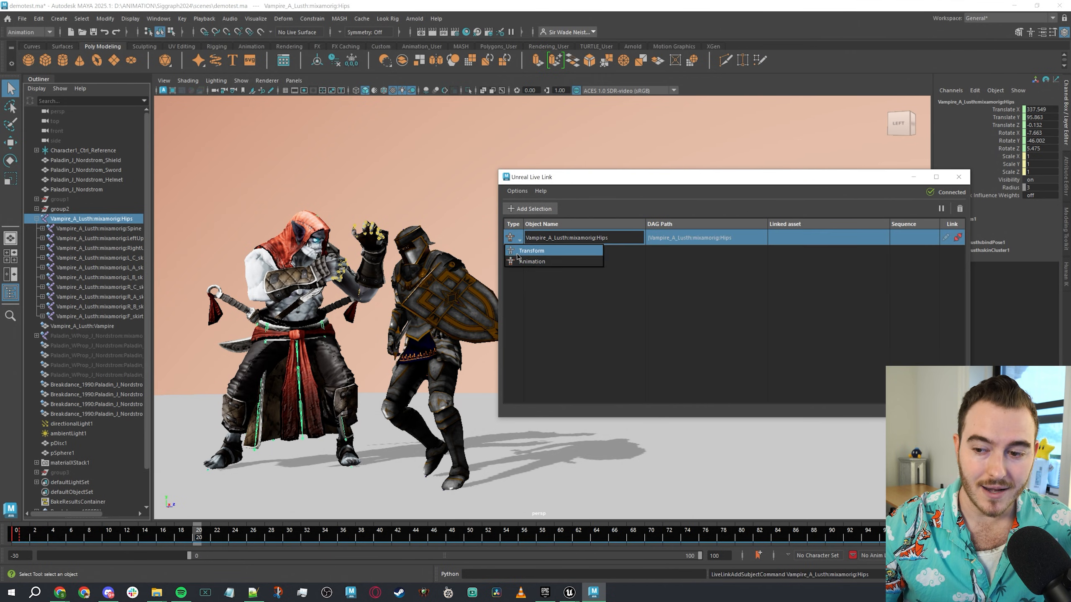
pyautogui.click(554, 262)
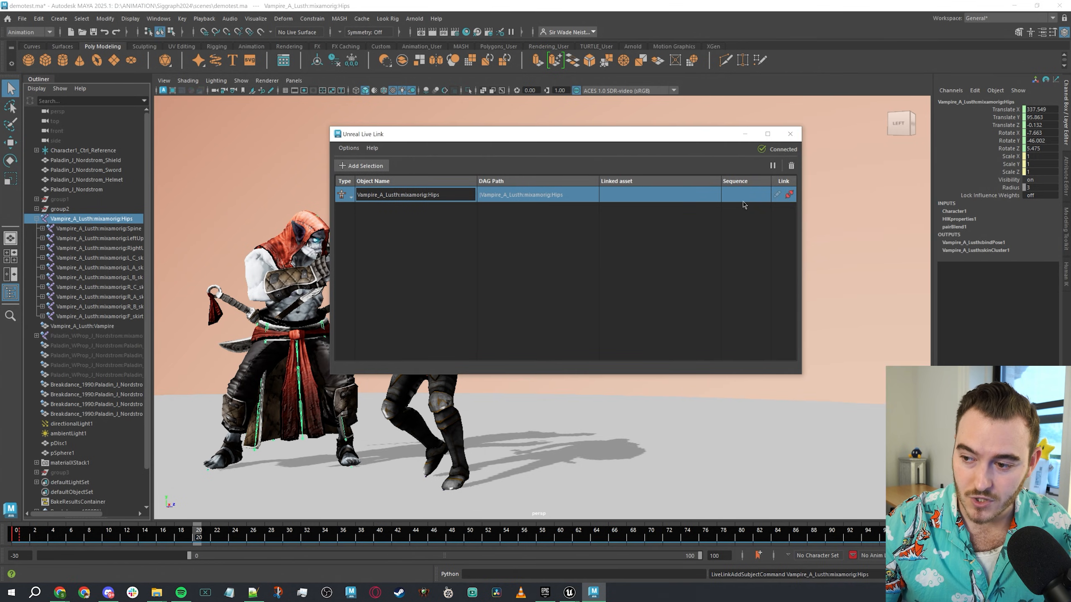
# Link the vampire subject to Vampire_A_Lusth_Skeleton with a new target anim sequence named YT-Vampire, and move the Live Link window off the characters.
pyautogui.click(789, 196)
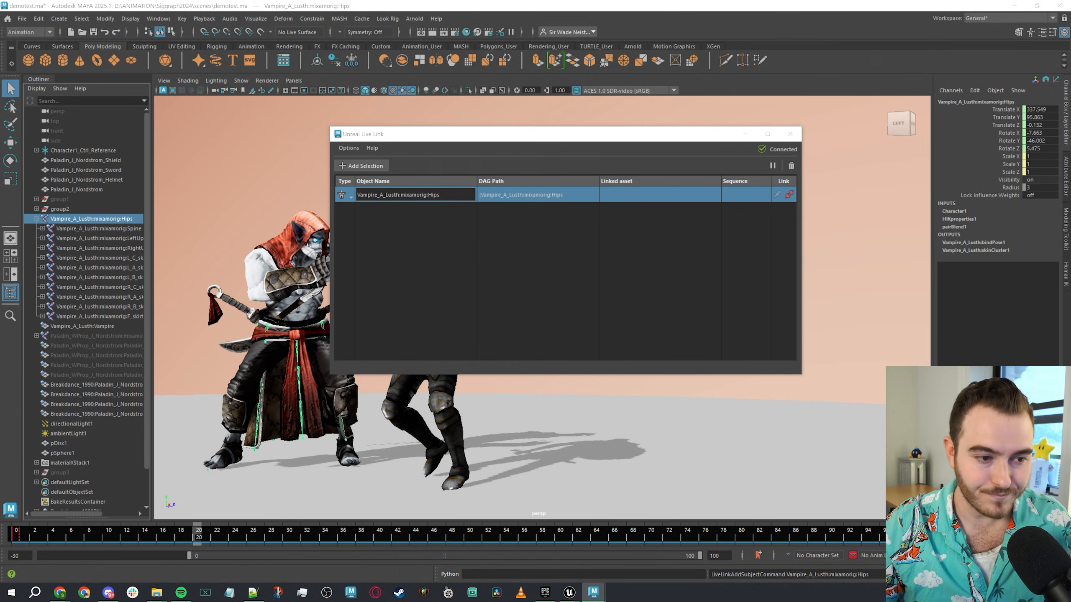
pyautogui.moveTo(356, 234); pyautogui.dragTo(641, 102)
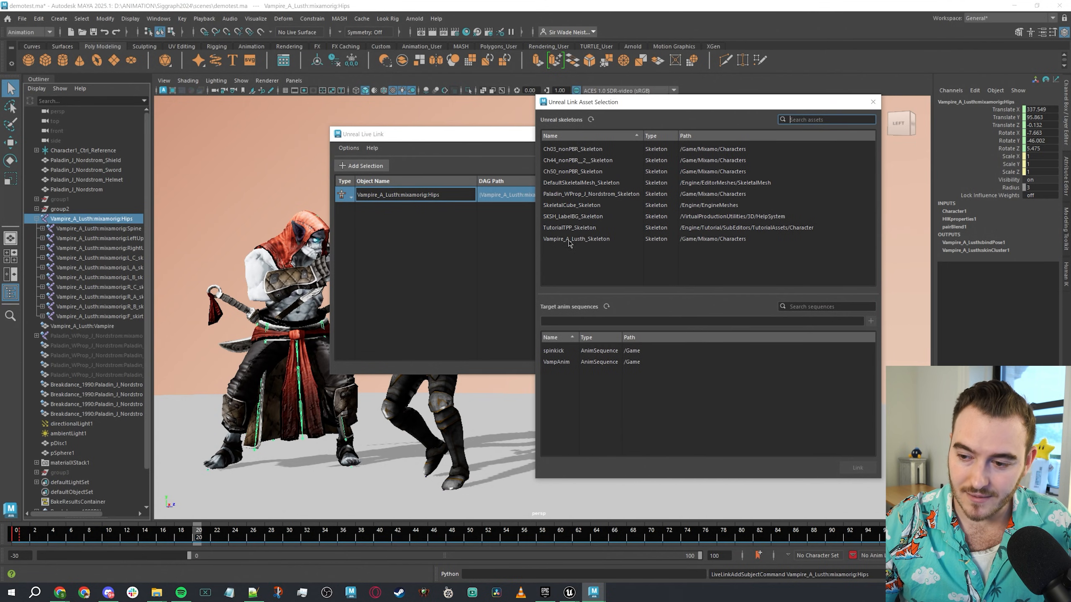
pyautogui.click(591, 240)
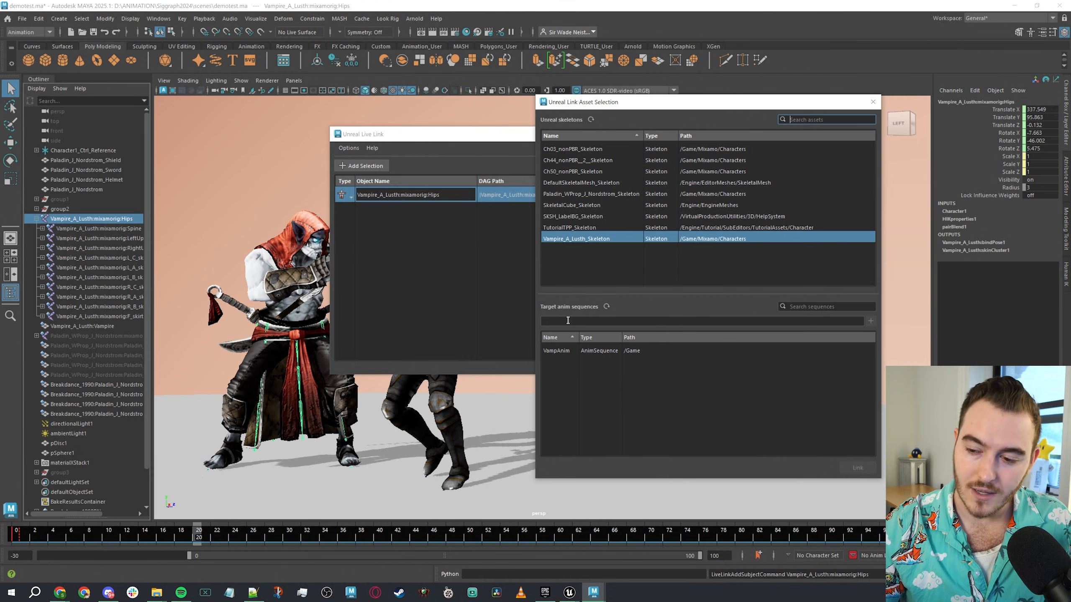
pyautogui.click(588, 323)
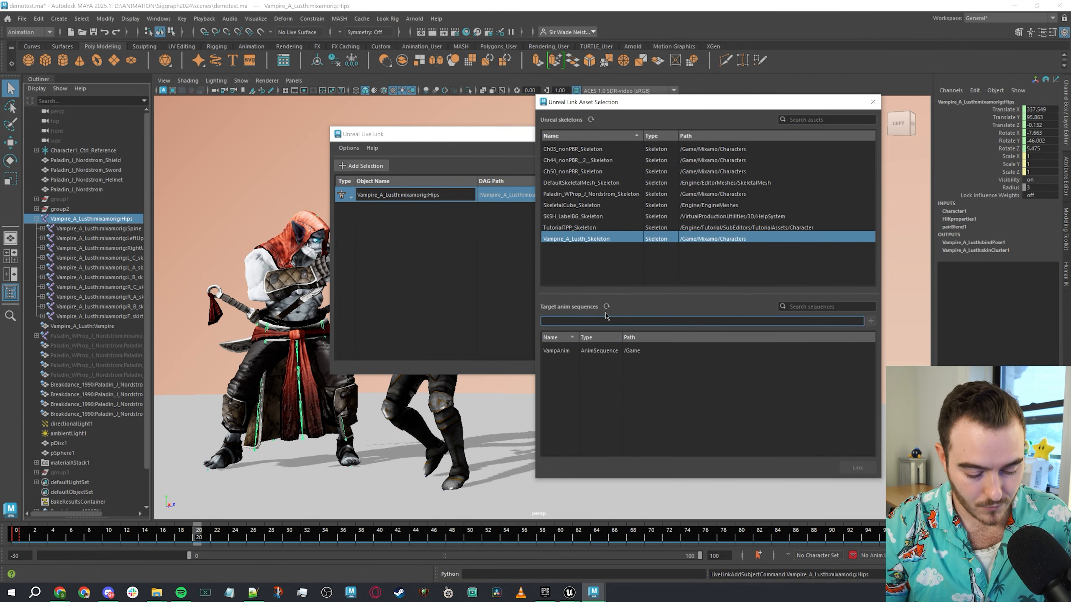
pyautogui.write('YT-Vampire')
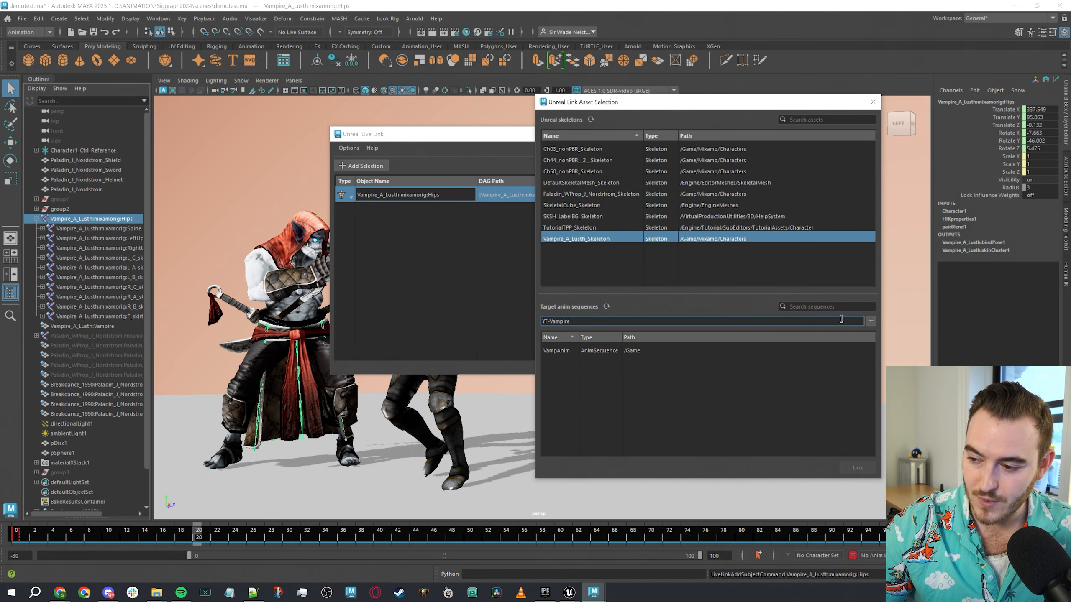
pyautogui.click(871, 322)
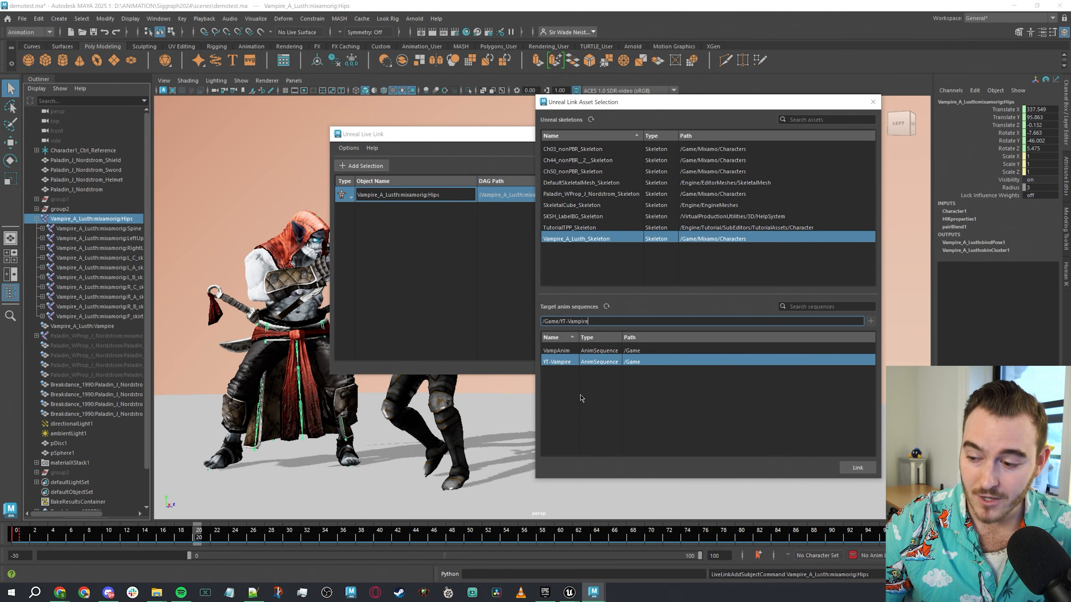
pyautogui.click(856, 469)
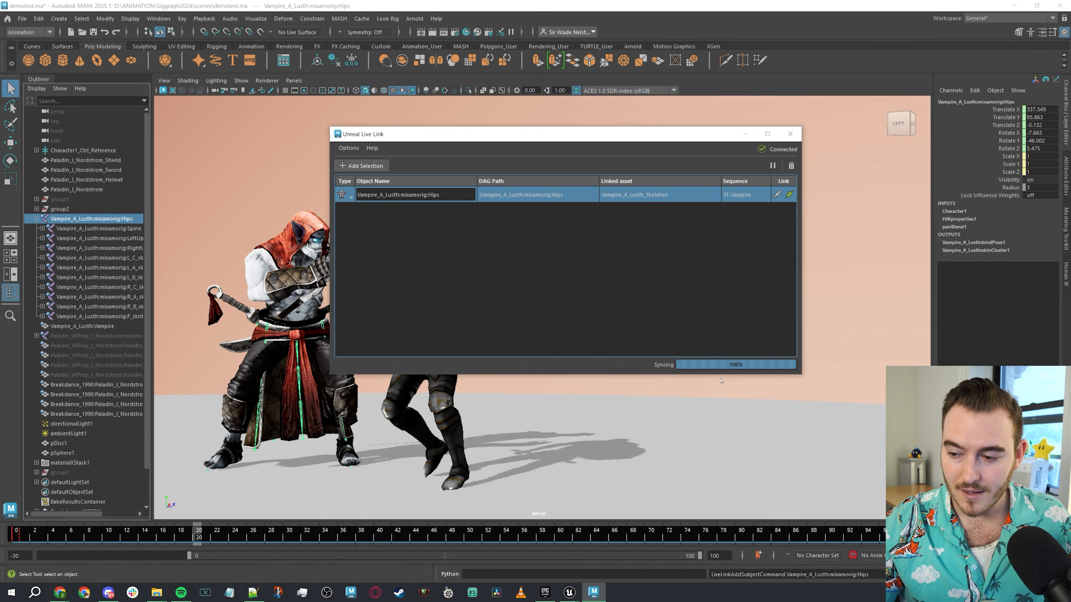
pyautogui.moveTo(579, 132); pyautogui.dragTo(749, 109)
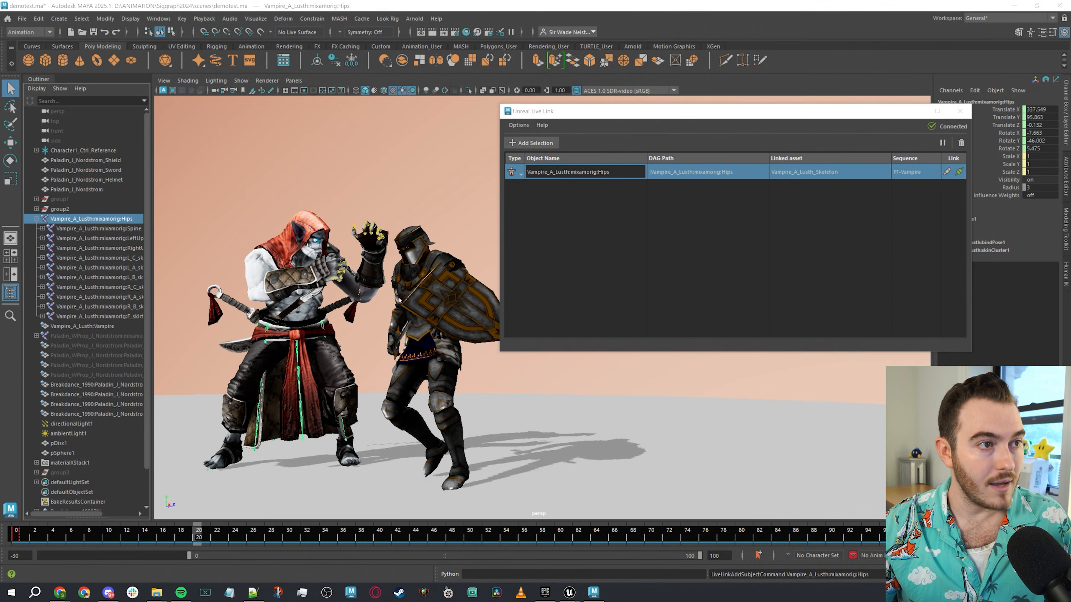
# Switch to Unreal, create the level sequence NewLevelSequence1 in the _SEQ folder and set its frame rate to 24 fps.
pyautogui.hotkey('alt', 'Tab')
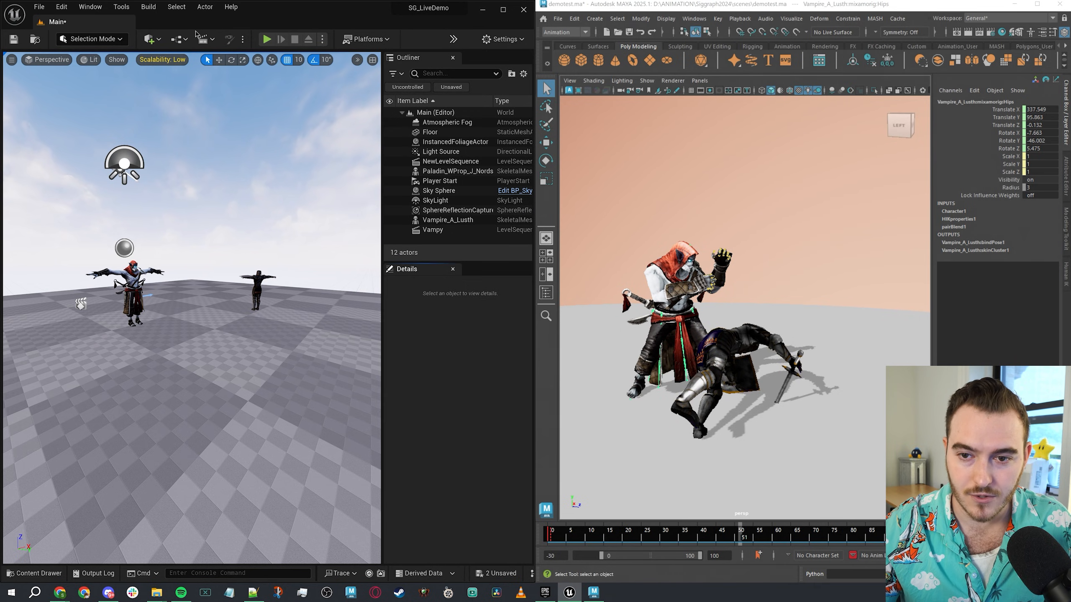
pyautogui.click(205, 39)
pyautogui.click(237, 74)
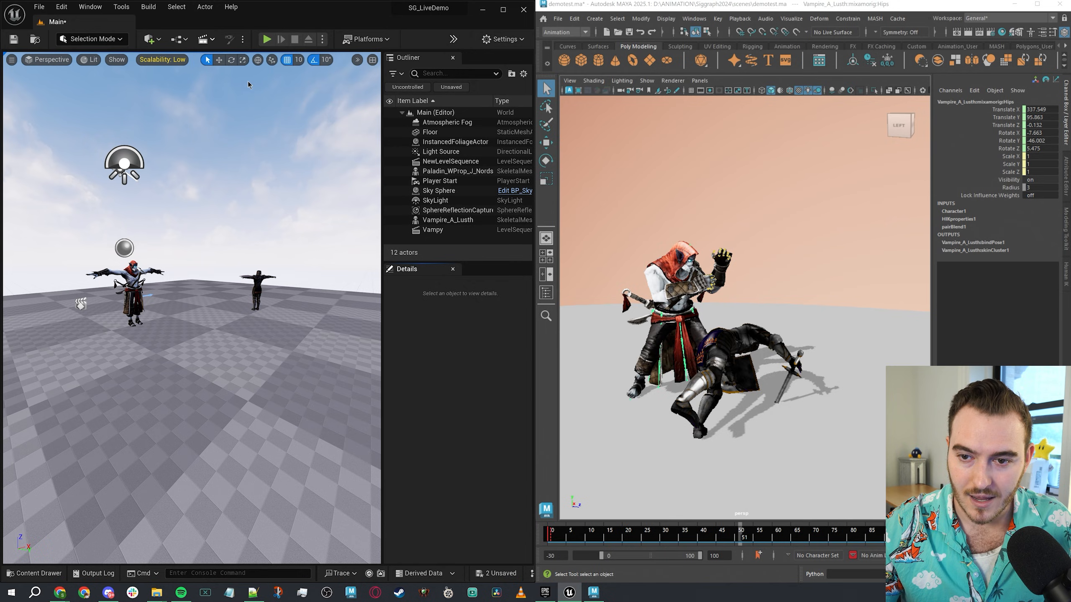
pyautogui.doubleClick(431, 168)
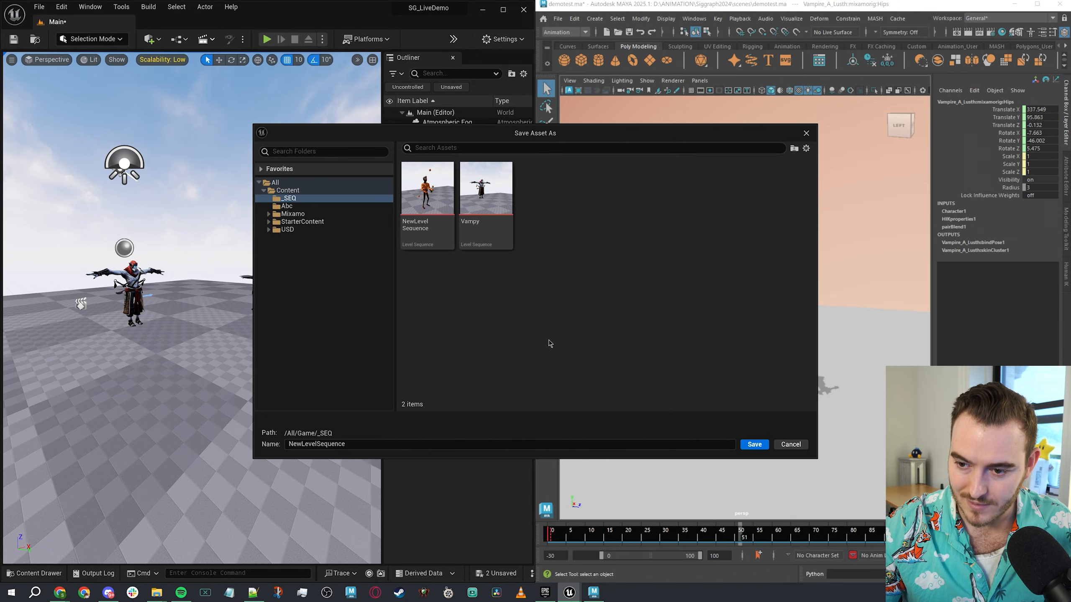
pyautogui.click(374, 444)
pyautogui.write('1')
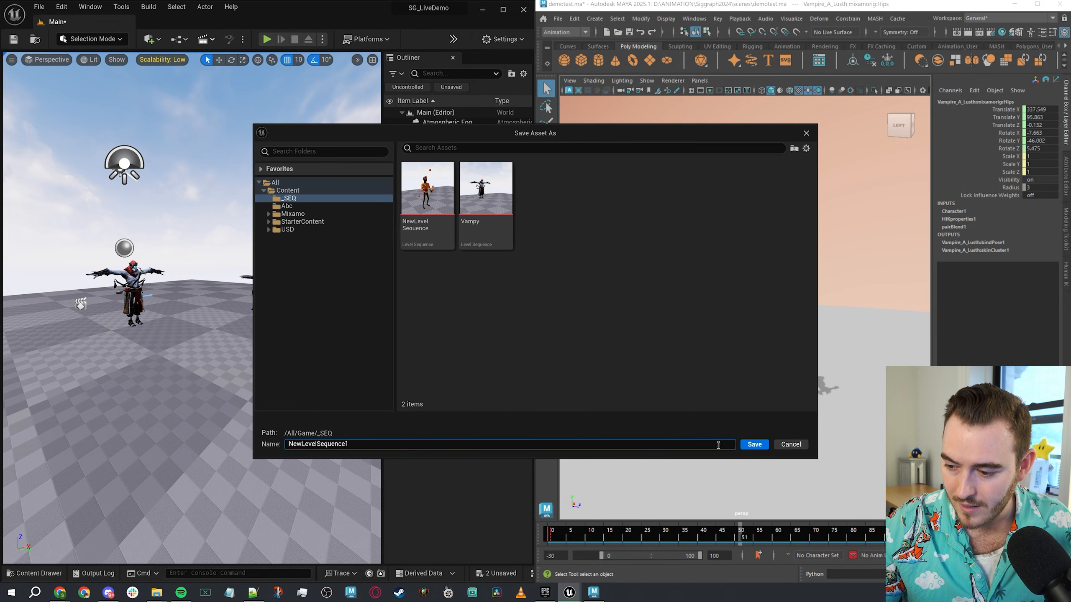
pyautogui.click(754, 444)
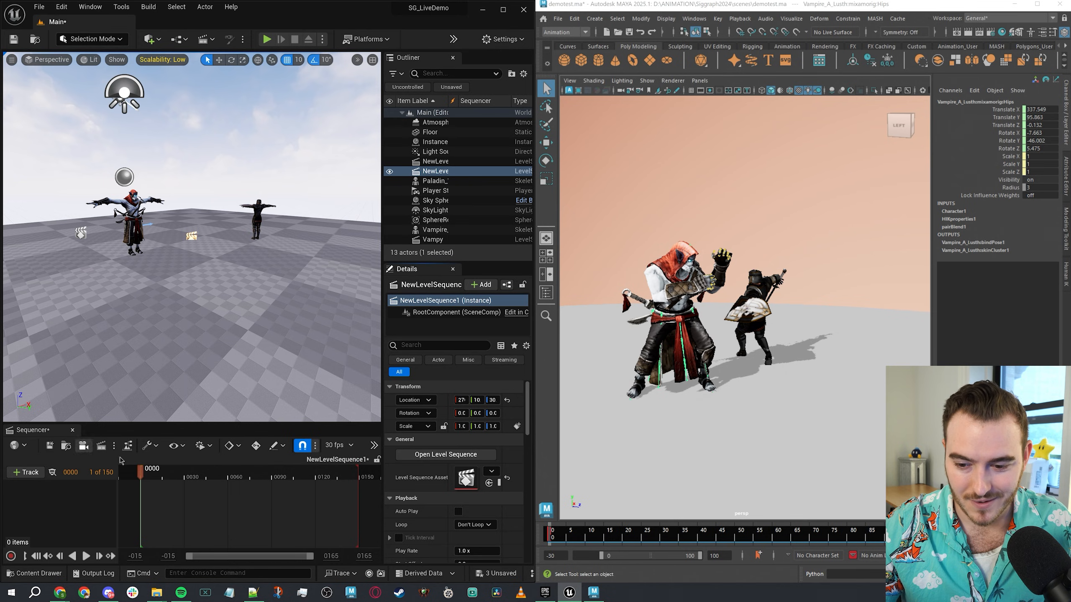
pyautogui.click(337, 446)
pyautogui.click(353, 259)
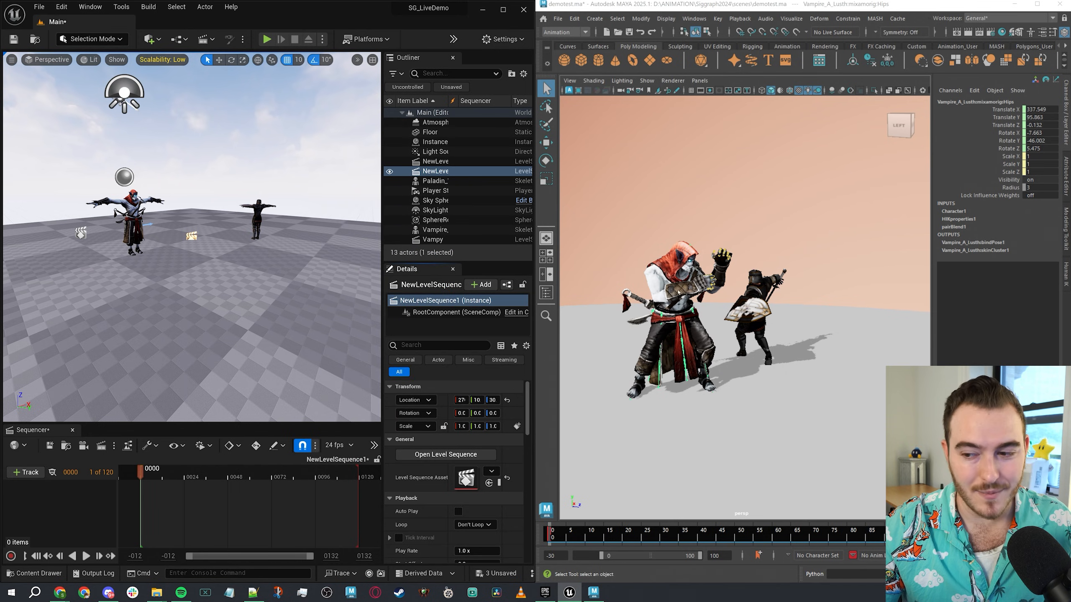
# Add the Vampire_A_Lusth actor to the level sequence and assign the YT-Vampire animation to its Animation track.
pyautogui.press('w')
pyautogui.moveTo(158, 257); pyautogui.dragTo(142, 251, button='right')
pyautogui.click(143, 201)
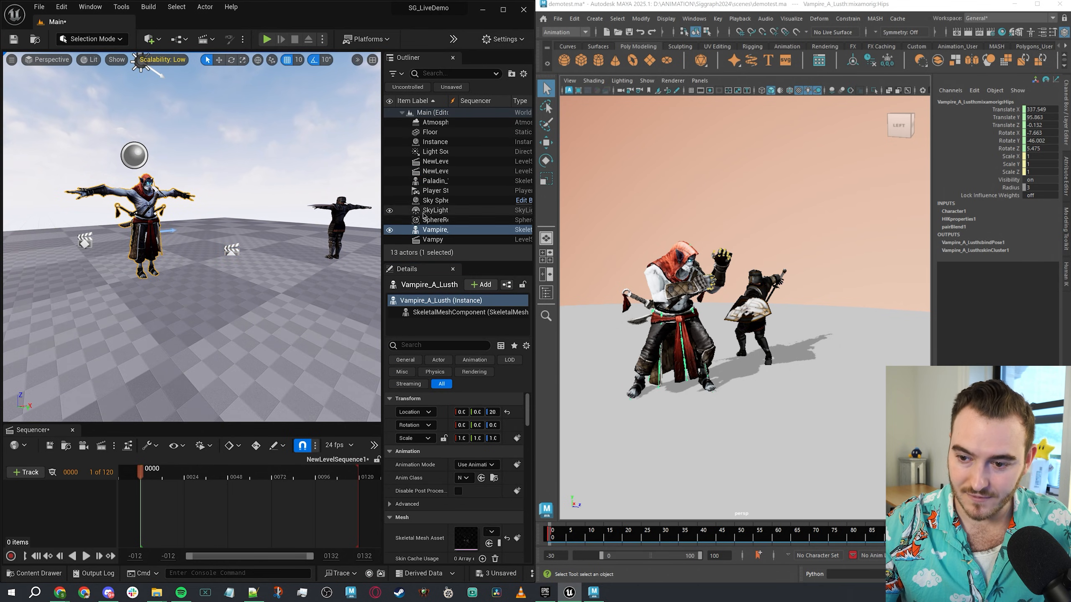
pyautogui.click(426, 229)
pyautogui.moveTo(213, 353); pyautogui.dragTo(63, 489)
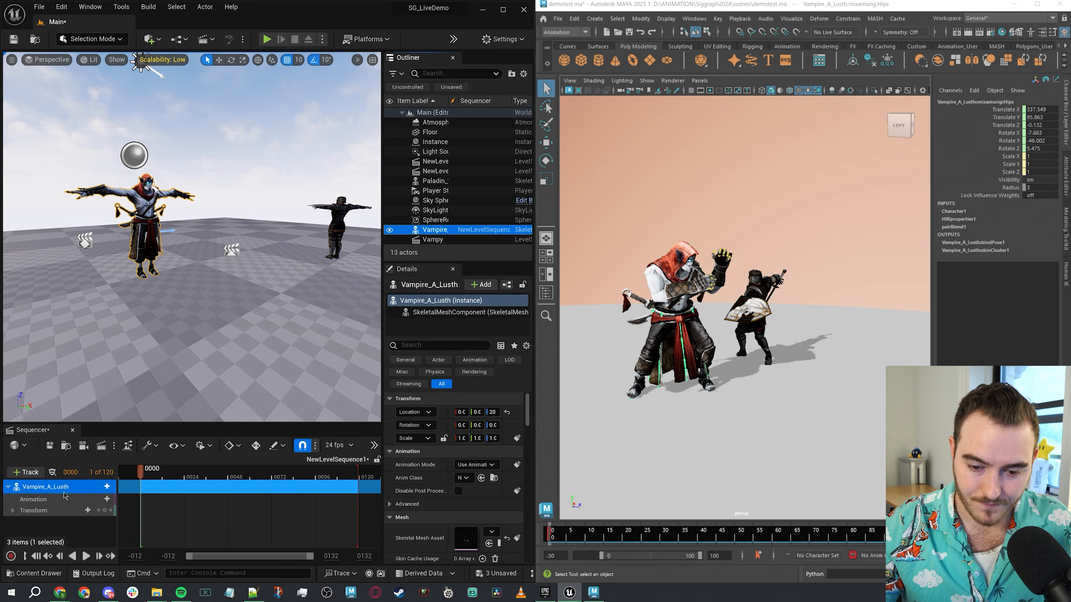
pyautogui.click(106, 499)
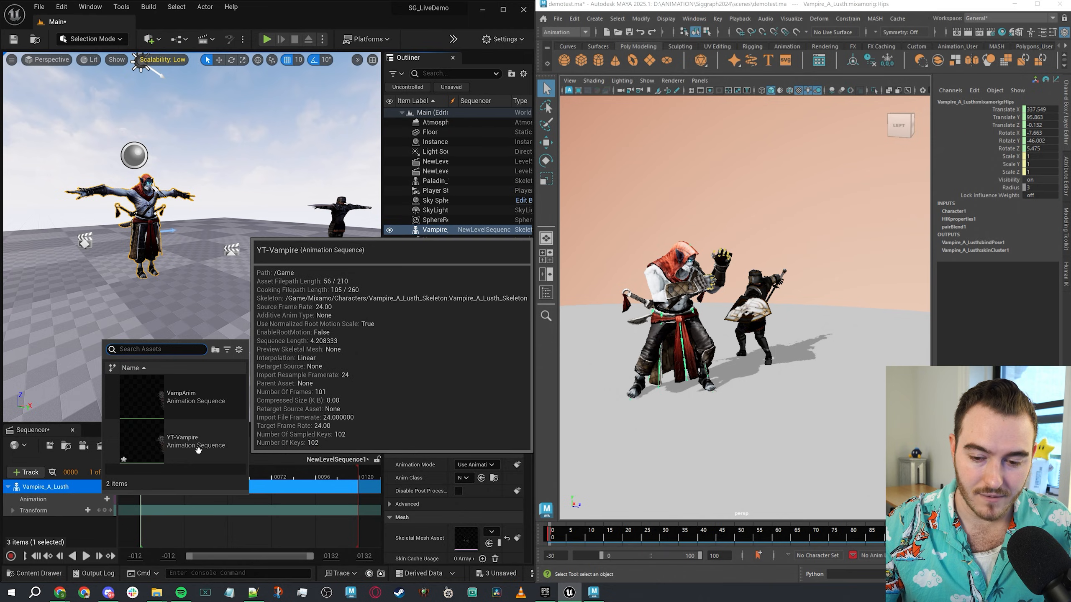
pyautogui.click(210, 446)
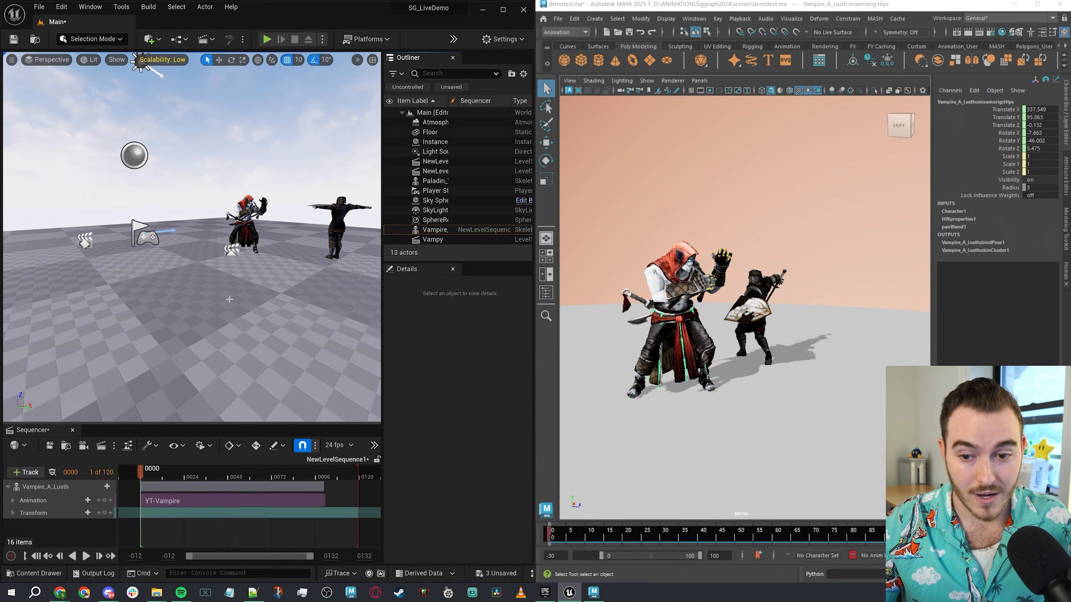
# Frame the characters in both Unreal and Maya, play the Maya animation and scrub to frame 75 to compare the vampire's motion.
pyautogui.press('w')
pyautogui.moveTo(201, 268); pyautogui.dragTo(240, 268, button='right')
pyautogui.press('s')
pyautogui.press('e')
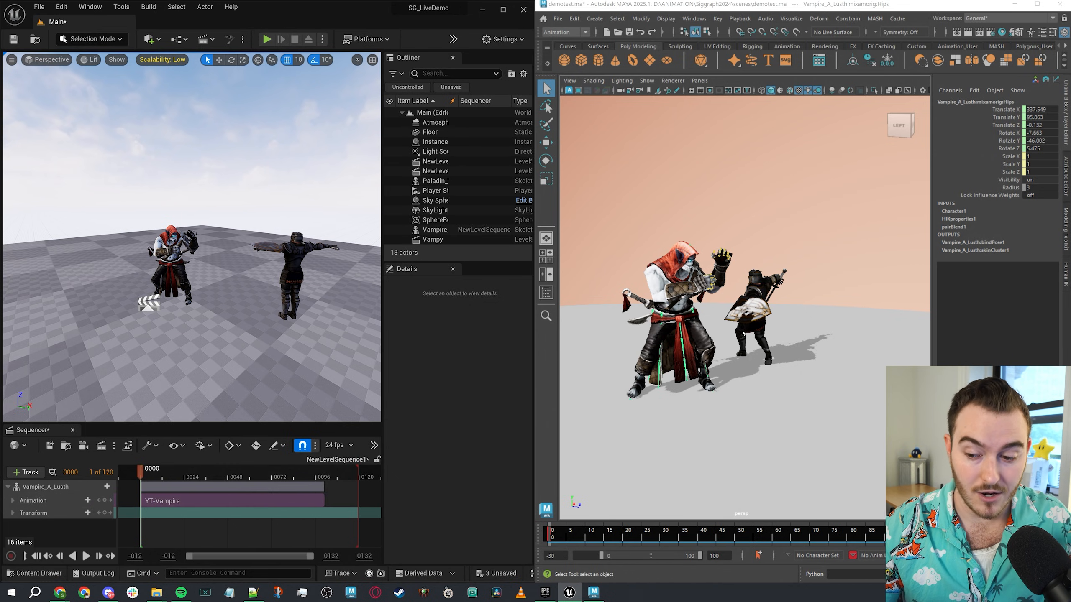
pyautogui.keyDown('alt'); pyautogui.moveTo(721, 365); pyautogui.dragTo(707, 368); pyautogui.keyUp('alt')
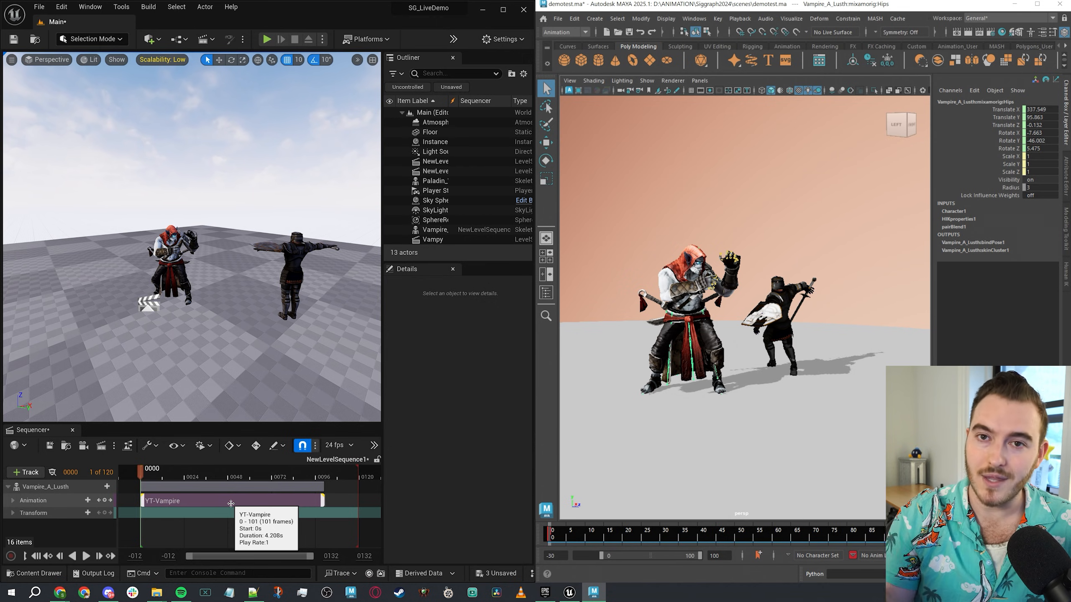
pyautogui.keyDown('alt'); pyautogui.moveTo(645, 421); pyautogui.dragTo(653, 423); pyautogui.keyUp('alt')
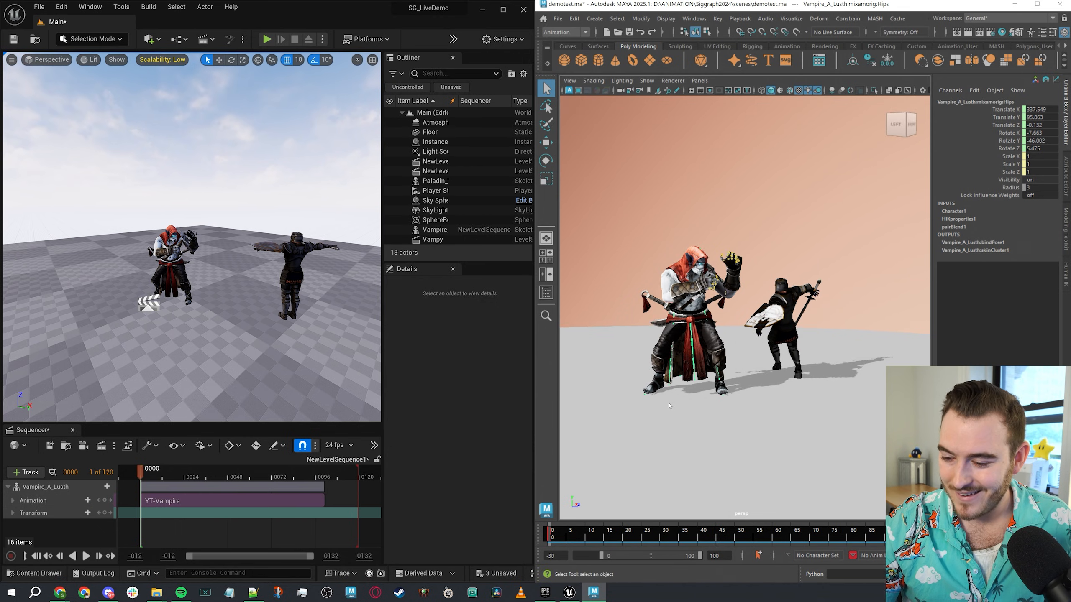
pyautogui.keyDown('alt'); pyautogui.moveTo(653, 423); pyautogui.dragTo(679, 441, button='middle'); pyautogui.keyUp('alt')
pyautogui.hotkey('alt', 'v')
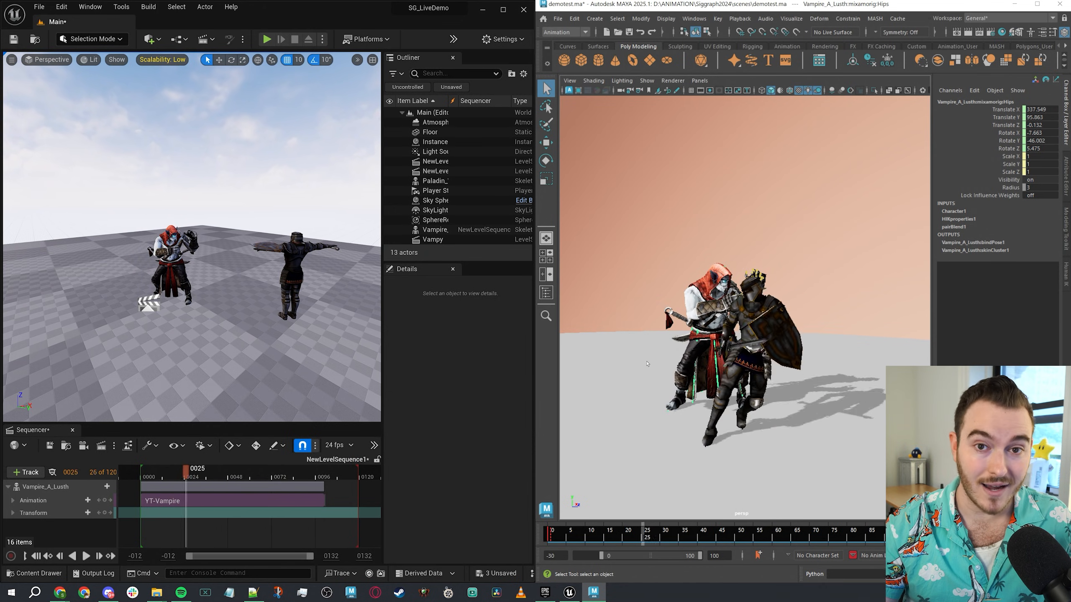
pyautogui.hotkey('alt', 'v')
pyautogui.moveTo(788, 531); pyautogui.dragTo(830, 532)
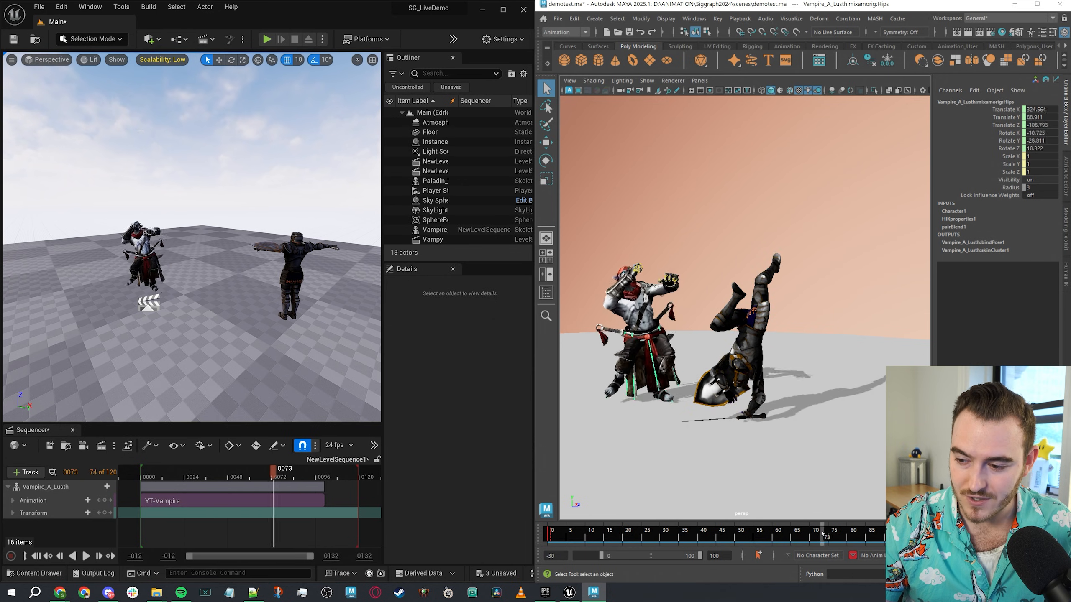
# Examine the vampire's pose up close in Maya in wireframe and textured display, and scrub the timeline to frame 79.
pyautogui.keyDown('alt'); pyautogui.moveTo(692, 398); pyautogui.dragTo(763, 405, button='middle'); pyautogui.keyUp('alt')
pyautogui.keyDown('alt'); pyautogui.moveTo(763, 405); pyautogui.dragTo(814, 405, button='right'); pyautogui.keyUp('alt')
pyautogui.keyDown('alt'); pyautogui.moveTo(813, 405); pyautogui.dragTo(801, 411); pyautogui.keyUp('alt')
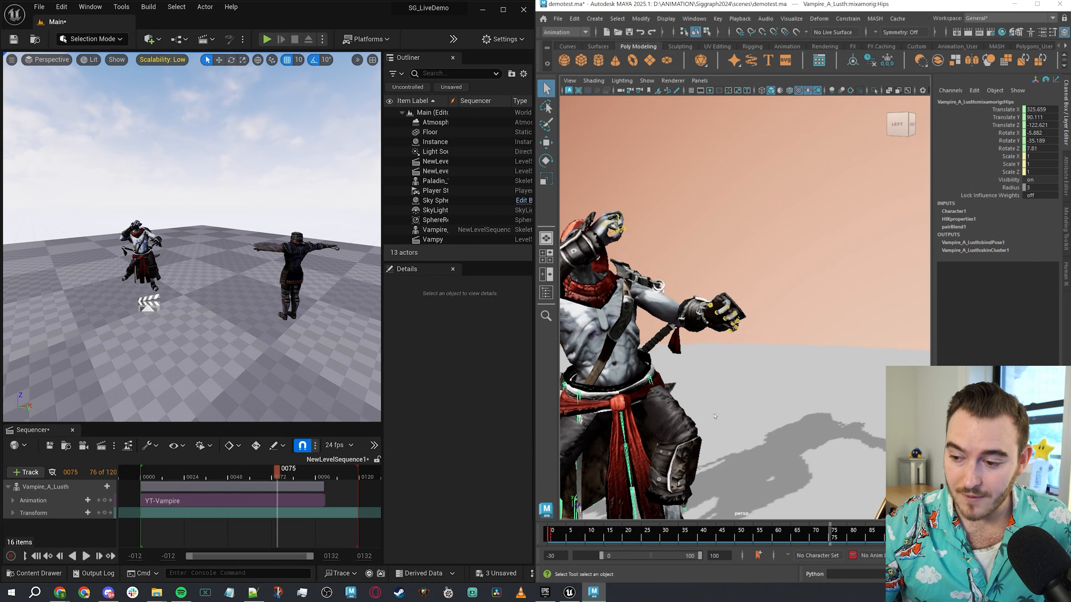
pyautogui.keyDown('alt'); pyautogui.moveTo(801, 412); pyautogui.dragTo(713, 401, button='right'); pyautogui.keyUp('alt')
pyautogui.keyDown('alt'); pyautogui.moveTo(712, 400); pyautogui.dragTo(748, 406, button='middle'); pyautogui.keyUp('alt')
pyautogui.moveTo(747, 405)
pyautogui.keyDown('alt'); pyautogui.mouseDown(button='right')
pyautogui.moveTo(805, 395)
pyautogui.moveTo(761, 392)
pyautogui.moveTo(811, 378)
pyautogui.mouseUp(button='right'); pyautogui.keyUp('alt')
pyautogui.press('4')
pyautogui.press('6')
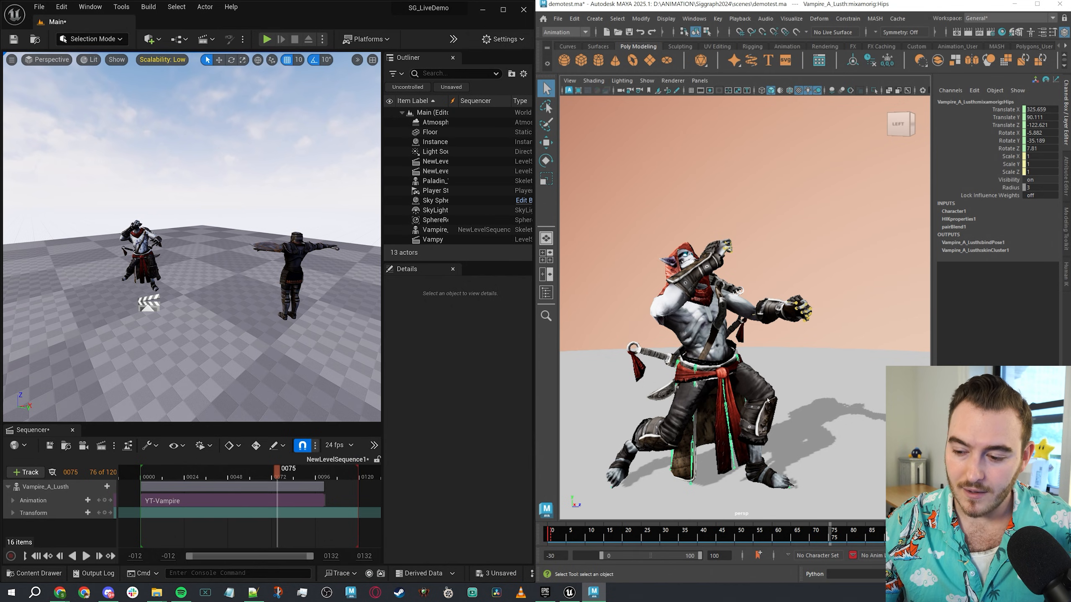
pyautogui.moveTo(664, 535); pyautogui.dragTo(845, 529)
pyautogui.scroll(-5, 771, 397)
pyautogui.moveTo(765, 392)
pyautogui.keyDown('alt'); pyautogui.mouseDown()
pyautogui.moveTo(780, 403)
pyautogui.moveTo(762, 406)
pyautogui.mouseUp(); pyautogui.keyUp('alt')
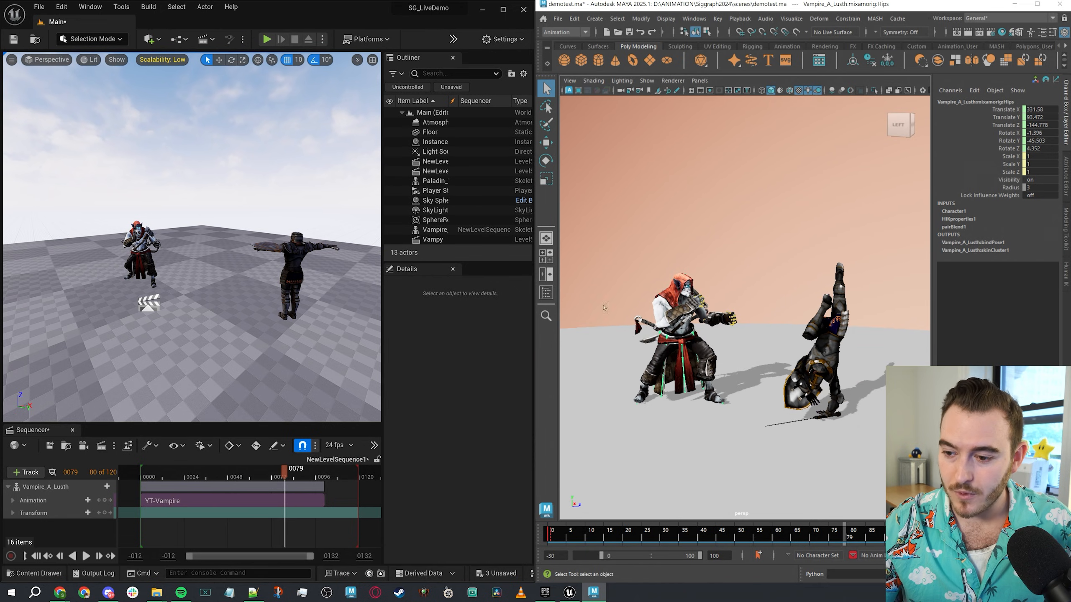
# Reopen the Unreal Live Link window in Maya and move it lower over the perspective view.
pyautogui.click(557, 18)
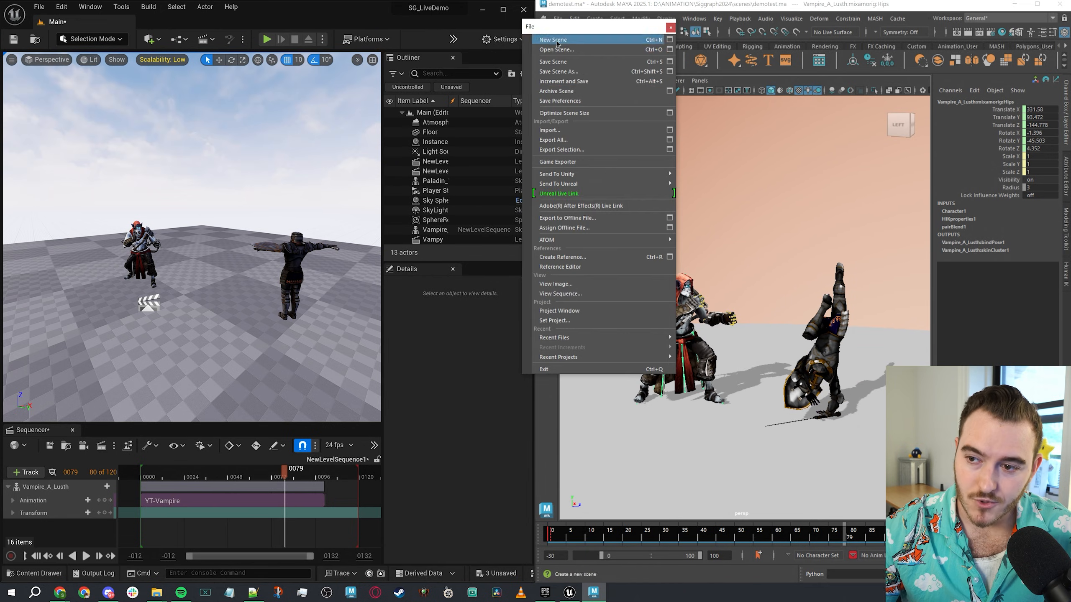
pyautogui.click(580, 194)
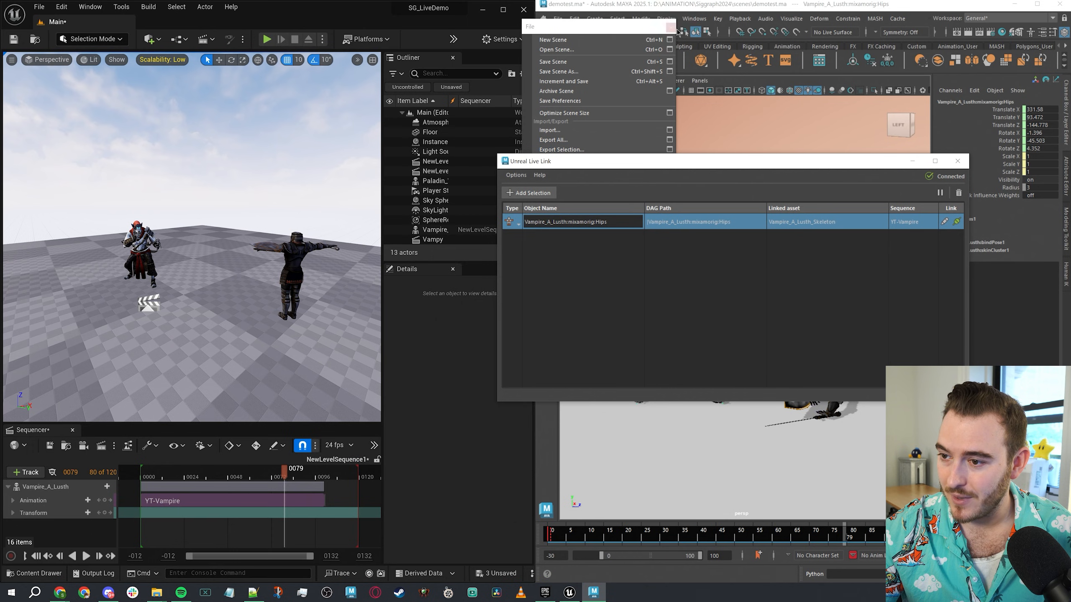
pyautogui.moveTo(630, 162); pyautogui.dragTo(705, 302)
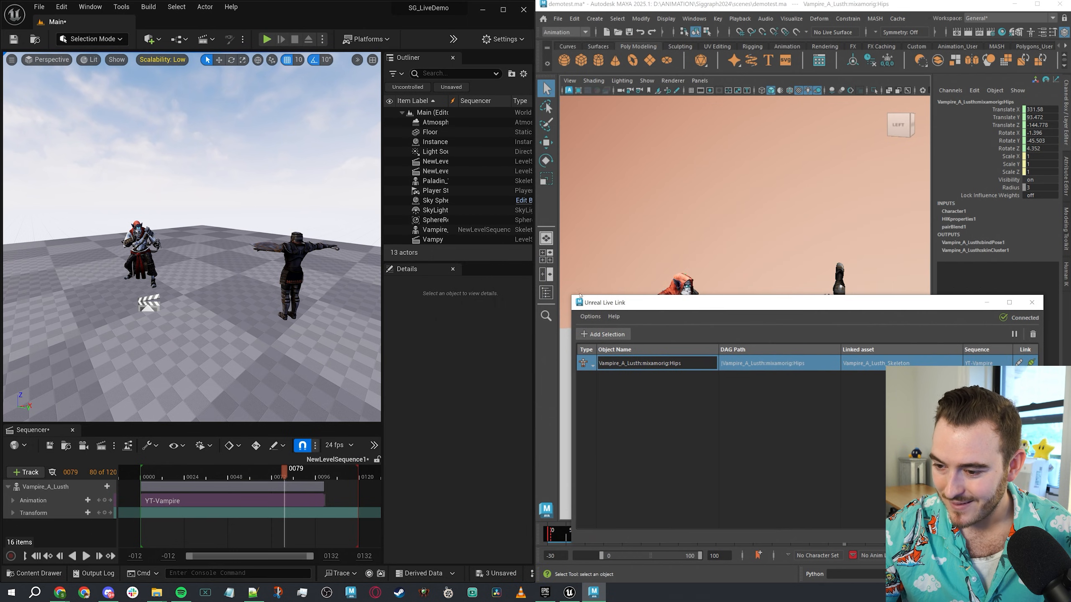
# Show the Outliner in Maya, frame both characters and select the Breakdance_1990:mixamorig:Hips joint inside group2.
pyautogui.moveTo(573, 297); pyautogui.dragTo(723, 366)
pyautogui.click(546, 292)
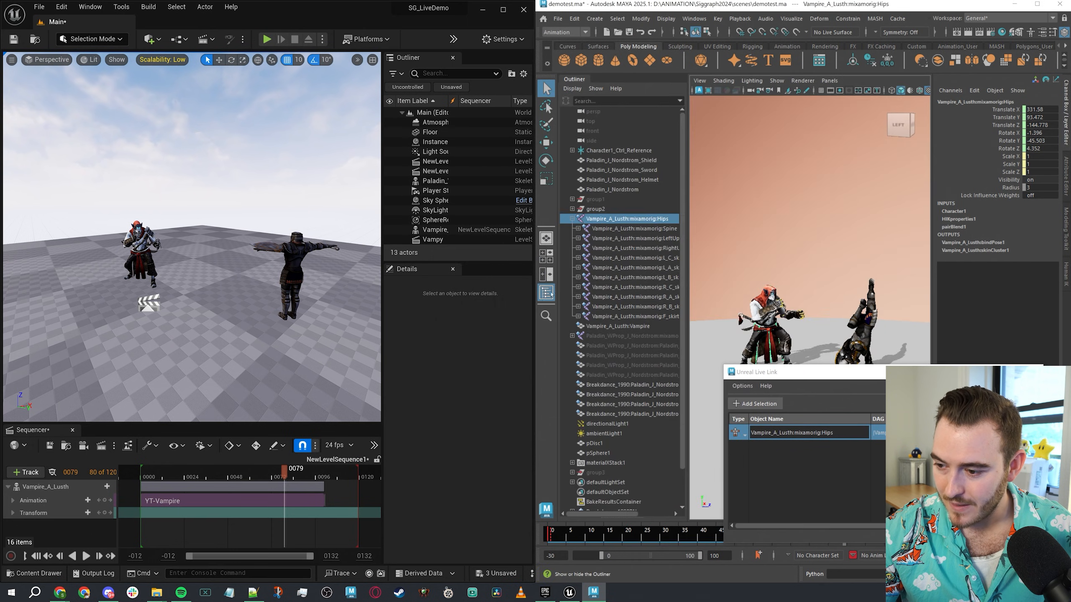
pyautogui.keyDown('alt'); pyautogui.moveTo(831, 311); pyautogui.dragTo(817, 271, button='middle'); pyautogui.keyUp('alt')
pyautogui.scroll(-1, 817, 272)
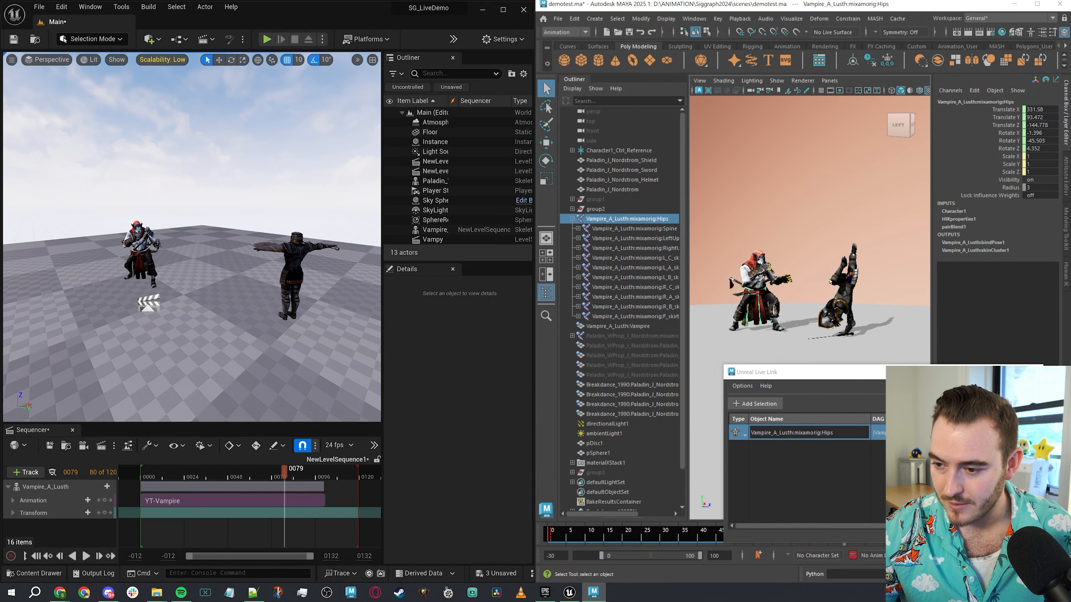
pyautogui.hotkey('ctrl', '1')
pyautogui.moveTo(852, 291); pyautogui.dragTo(854, 293)
pyautogui.hotkey('ctrl', '1')
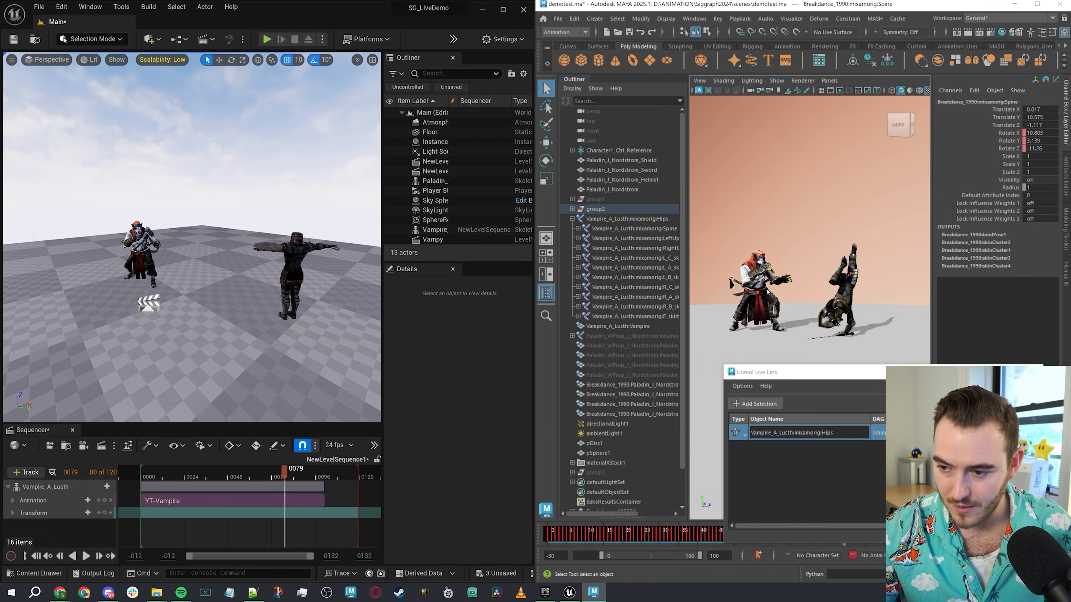
pyautogui.click(843, 291)
pyautogui.click(573, 209)
pyautogui.click(635, 219)
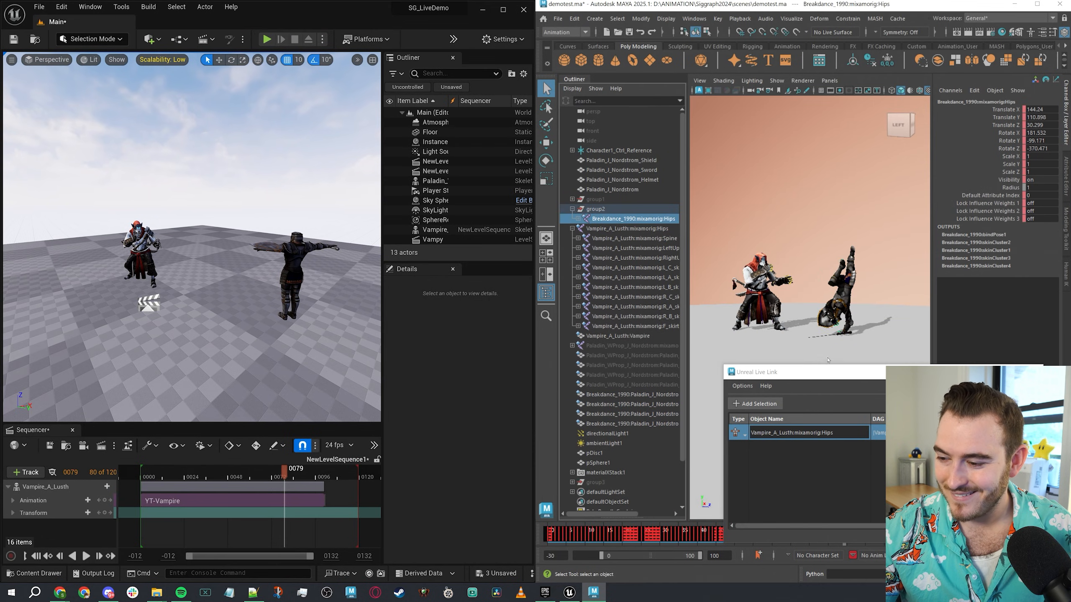
# Add the selected Breakdance hips joint as a Live Link subject and widen the Unreal Live Link window to show its link columns.
pyautogui.hotkey('ctrl', '1')
pyautogui.hotkey('ctrl', '1')
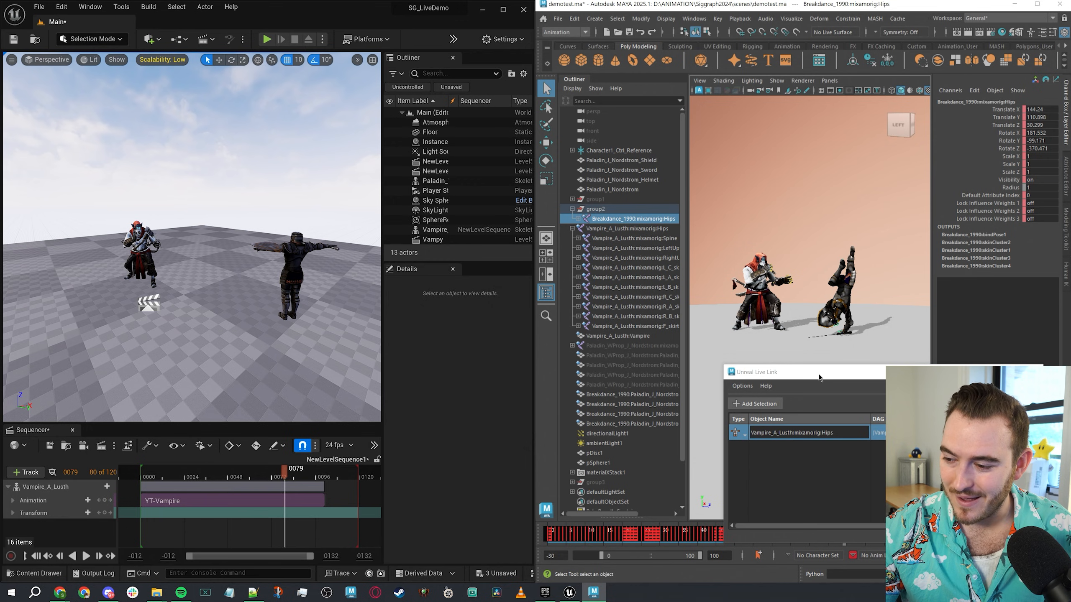
pyautogui.moveTo(819, 377); pyautogui.dragTo(694, 325)
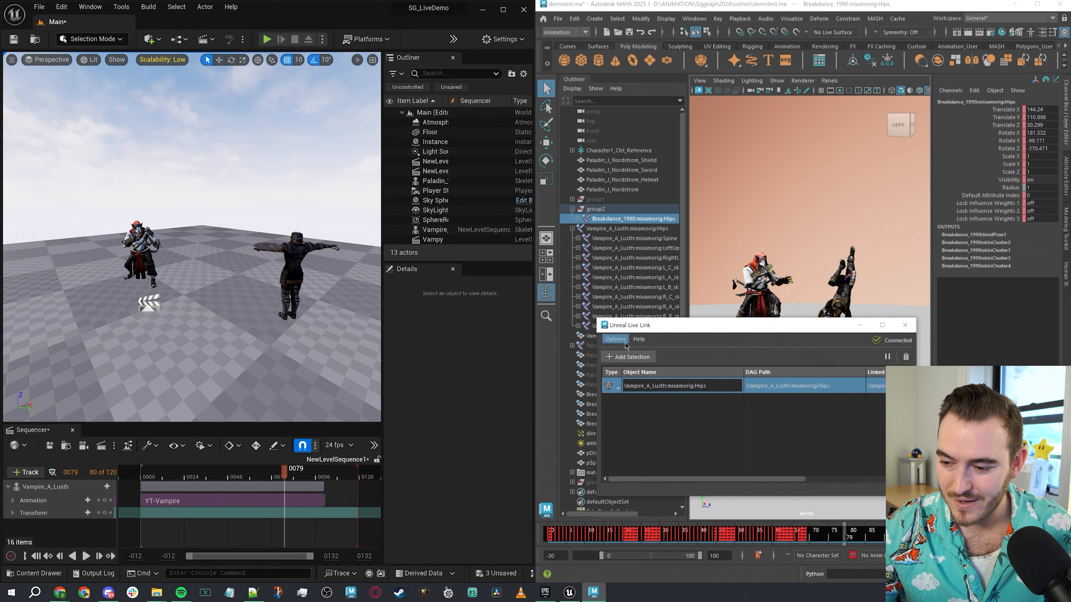
pyautogui.click(636, 356)
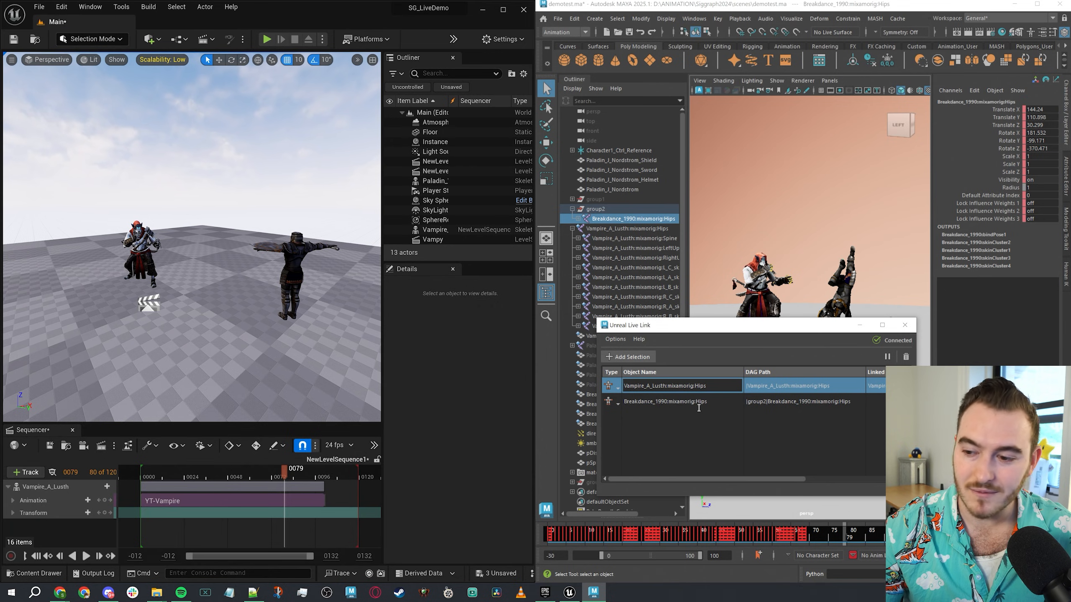
pyautogui.moveTo(698, 333); pyautogui.dragTo(570, 269)
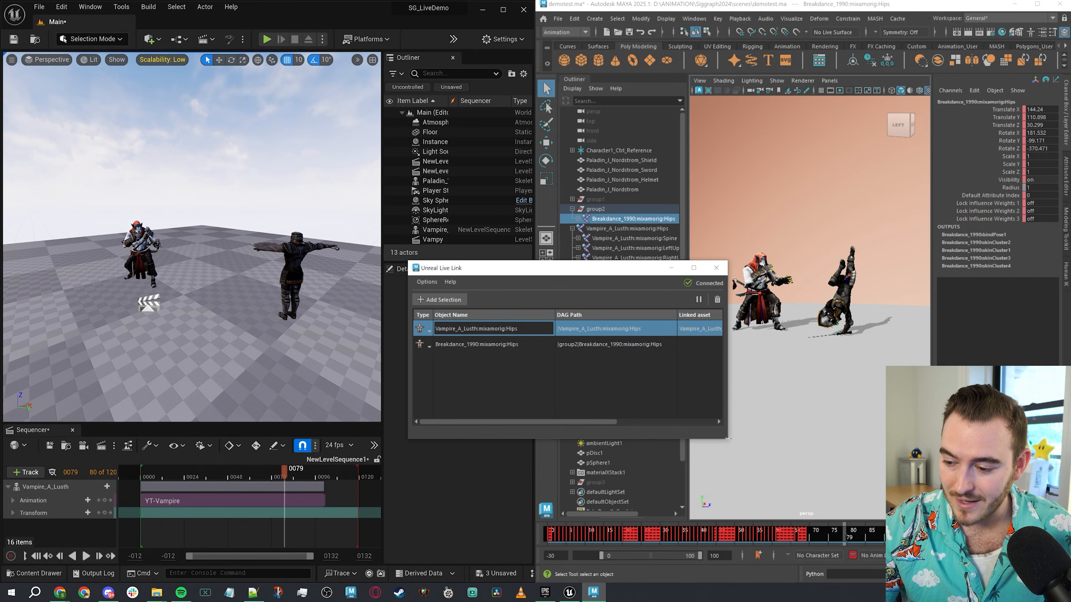
pyautogui.moveTo(728, 439); pyautogui.dragTo(970, 464)
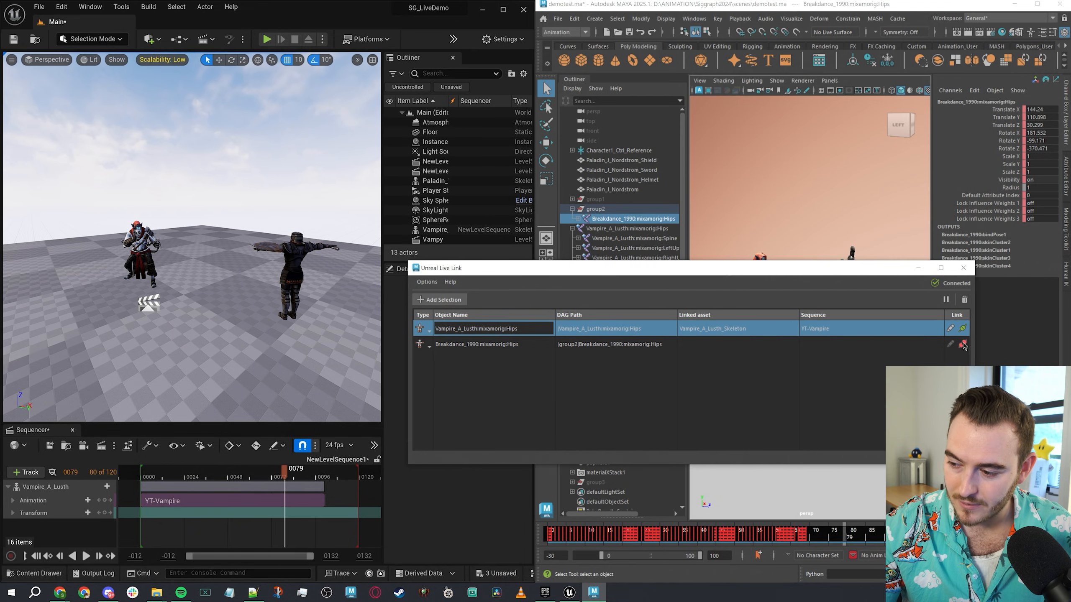
# Link the Breakdance_1990:mixamorig:Hips subject to Paladin_WProp_J_Nordstrom_Skeleton and the existing spinkick animation sequence.
pyautogui.click(963, 345)
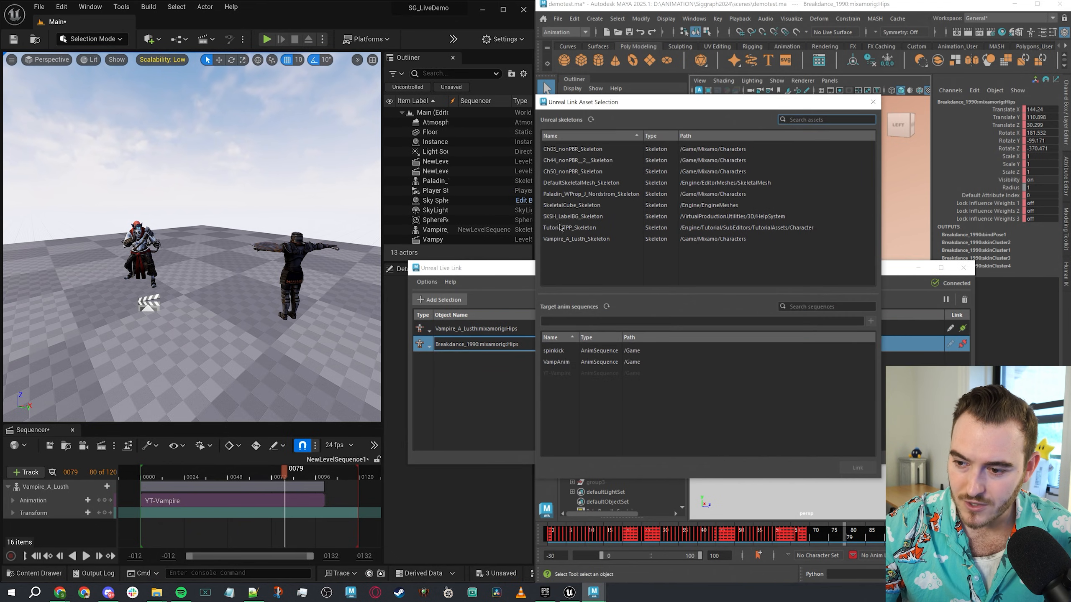
pyautogui.click(588, 195)
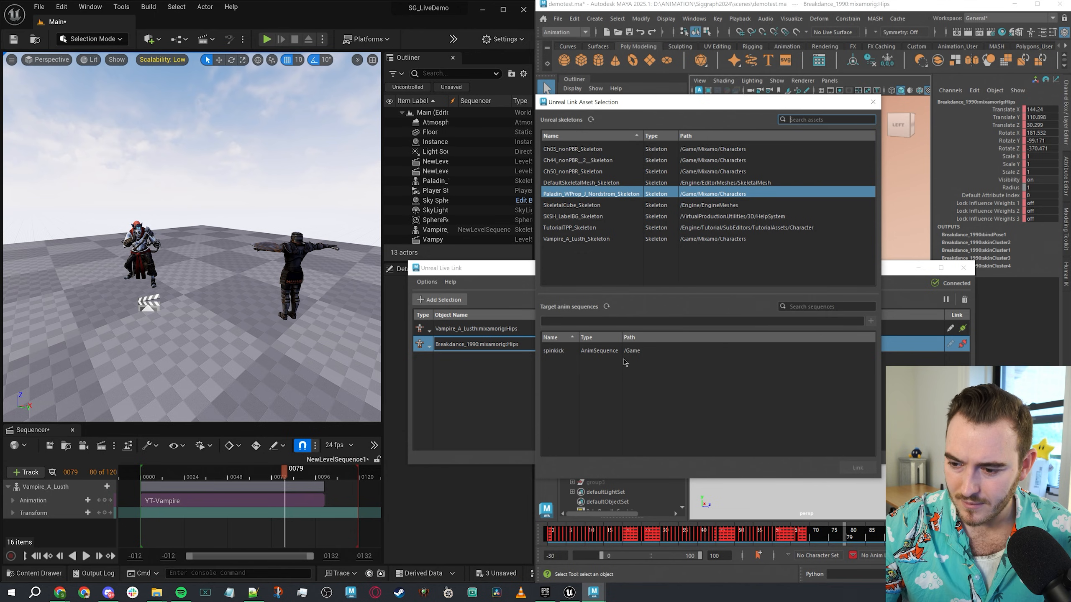
pyautogui.click(589, 321)
pyautogui.write('spinkick2')
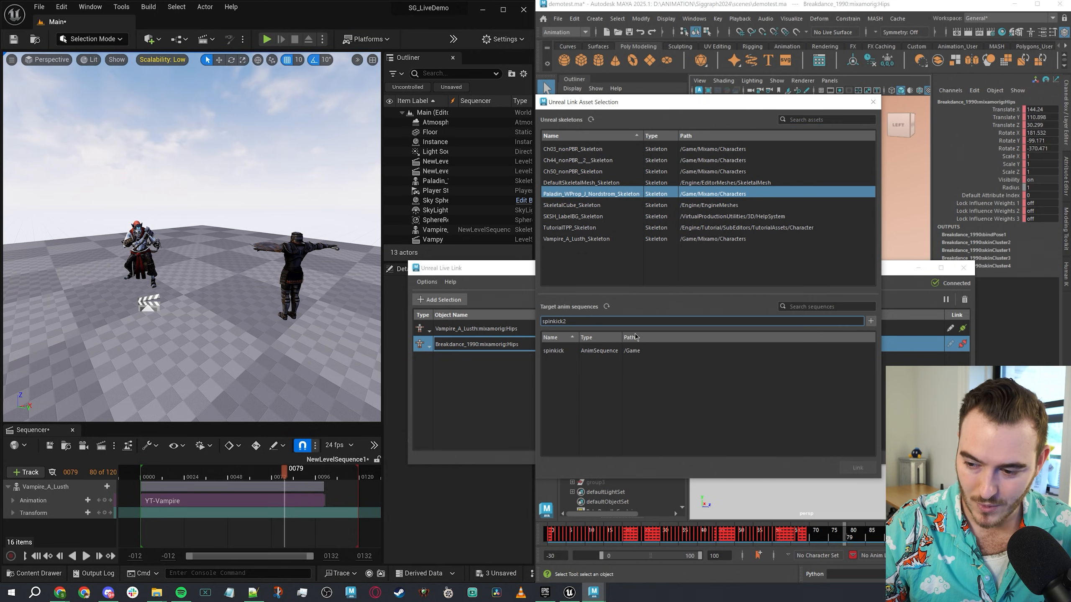
pyautogui.hotkey('ctrl', 'a')
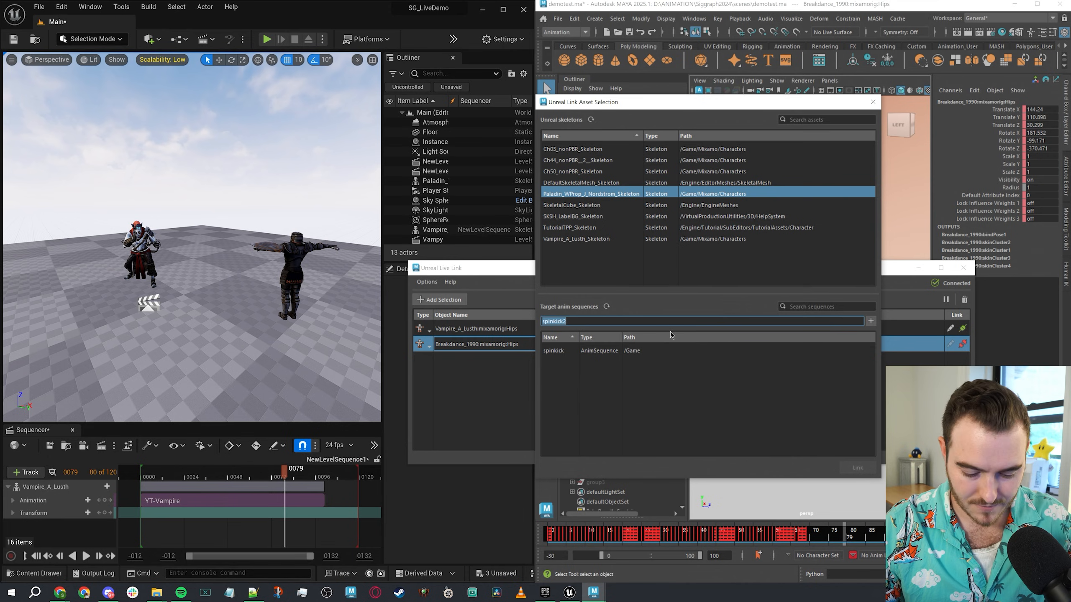
pyautogui.press('BackSpace')
pyautogui.click(603, 352)
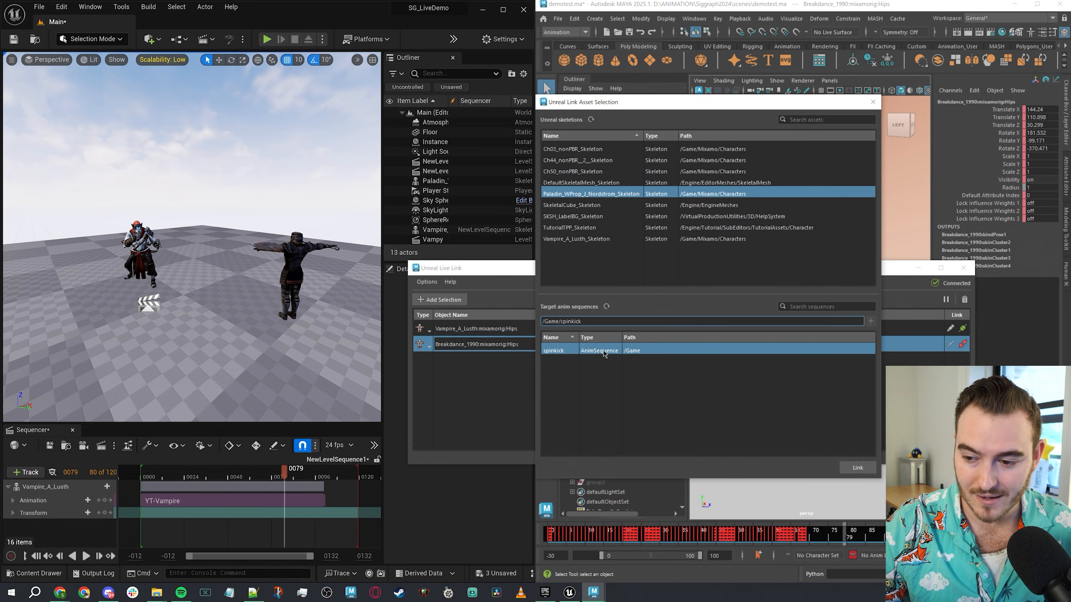
pyautogui.click(858, 467)
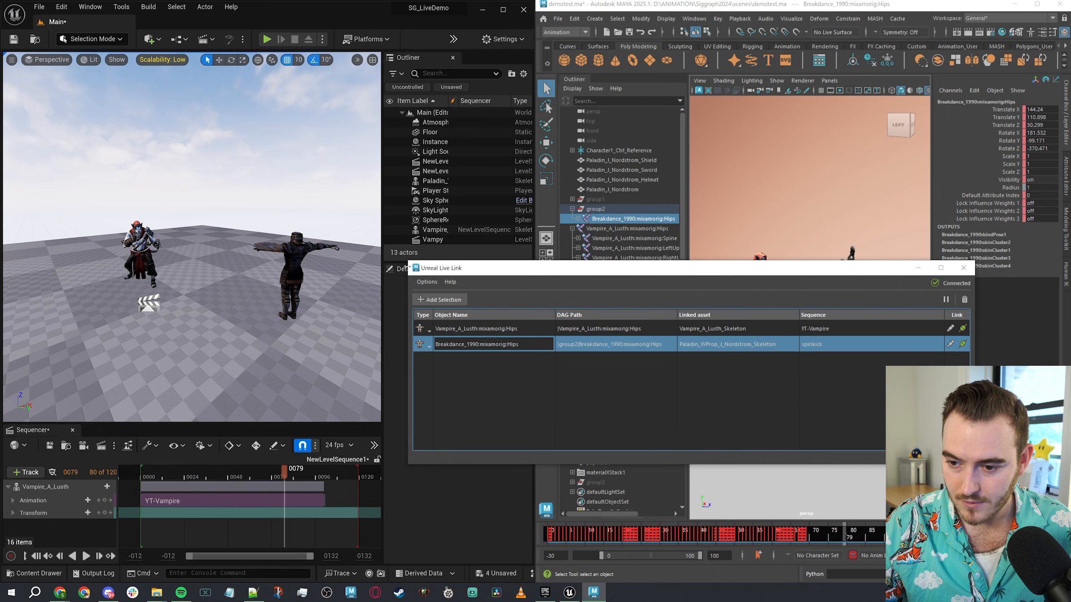
# Add the Paladin_WProp_J_Nordstrom actor to the Unreal level sequence and assign the spinkick animation to its Animation track.
pyautogui.moveTo(680, 270); pyautogui.dragTo(857, 345)
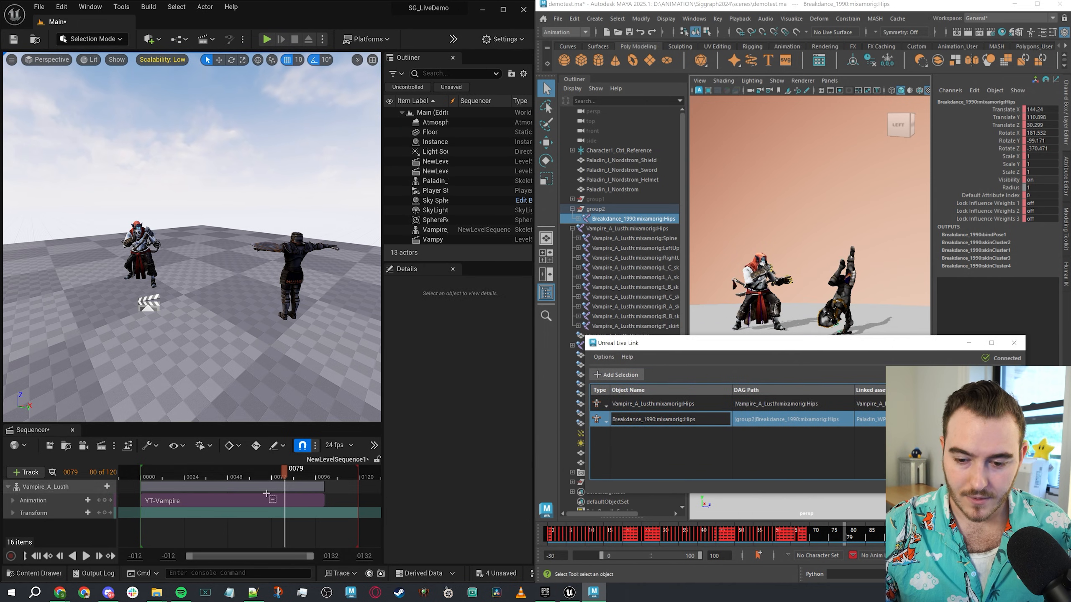
pyautogui.click(286, 269)
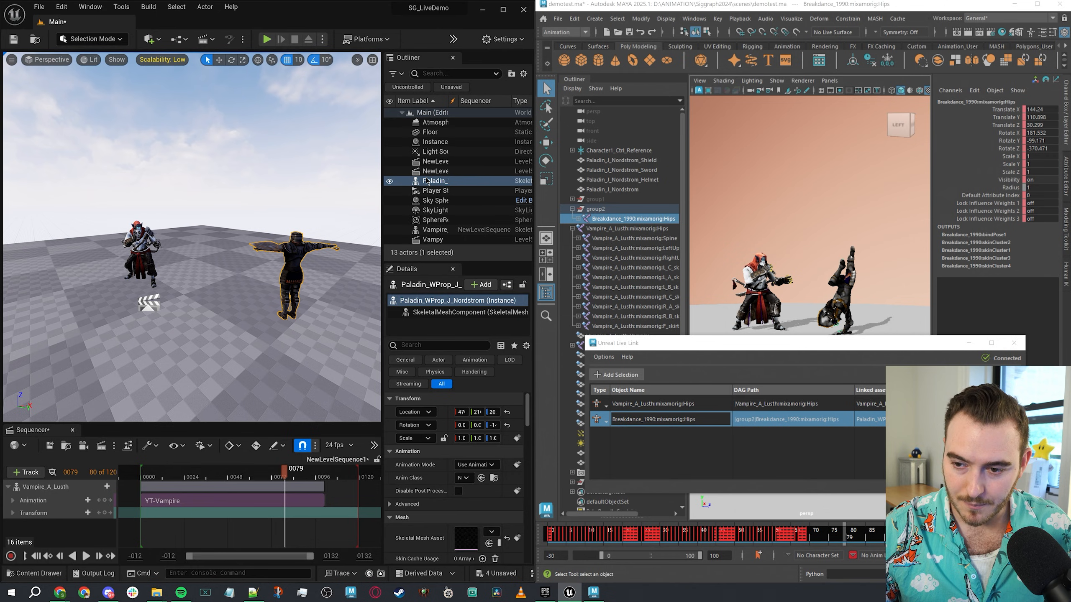
pyautogui.moveTo(434, 181); pyautogui.dragTo(64, 485)
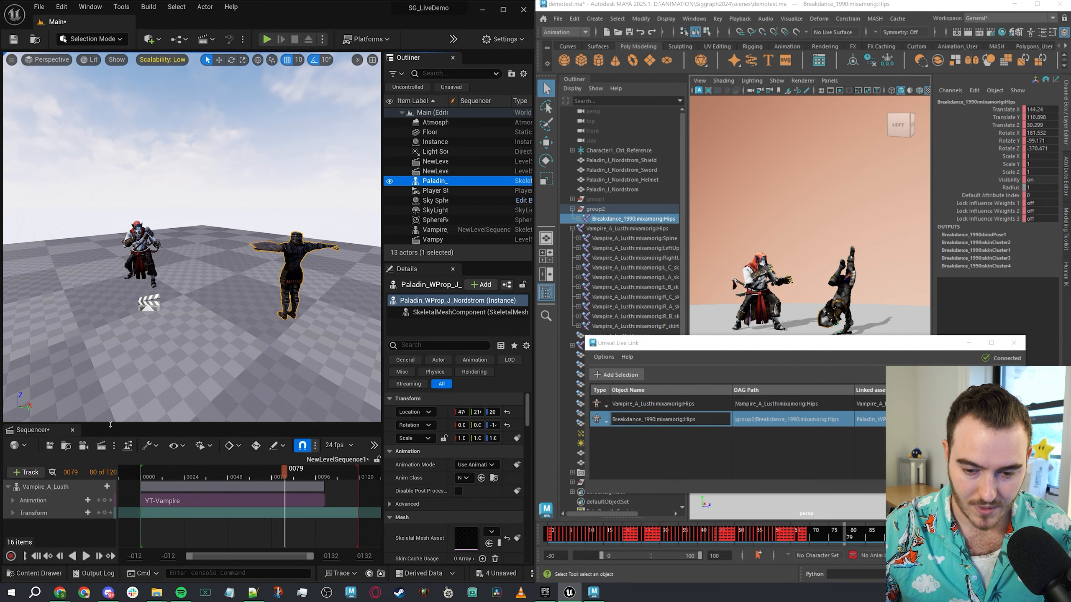
pyautogui.moveTo(116, 371); pyautogui.dragTo(122, 343)
pyautogui.moveTo(436, 182); pyautogui.dragTo(57, 476)
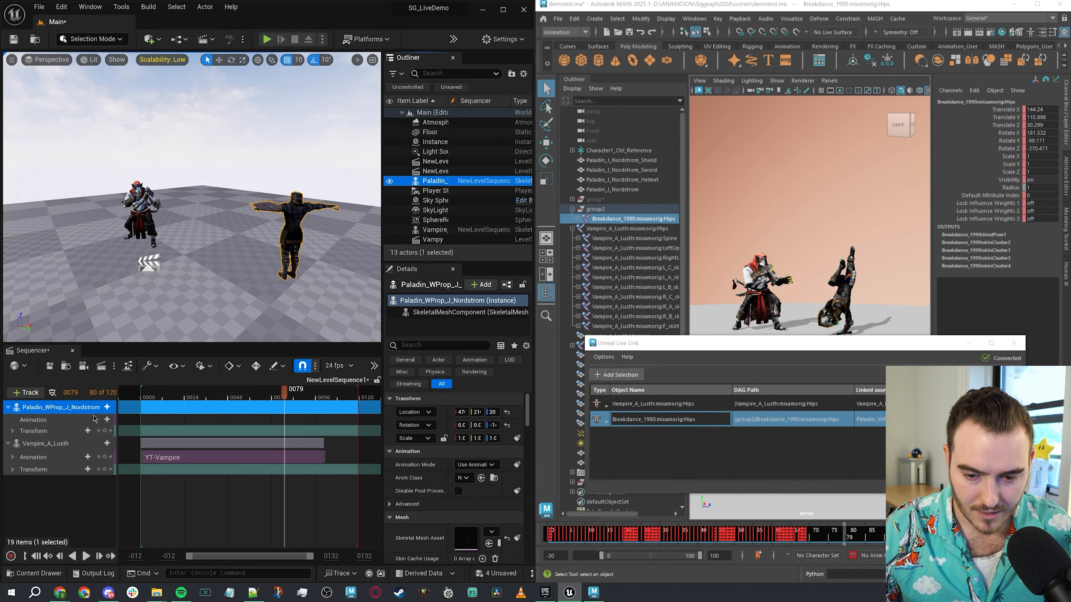
pyautogui.click(108, 420)
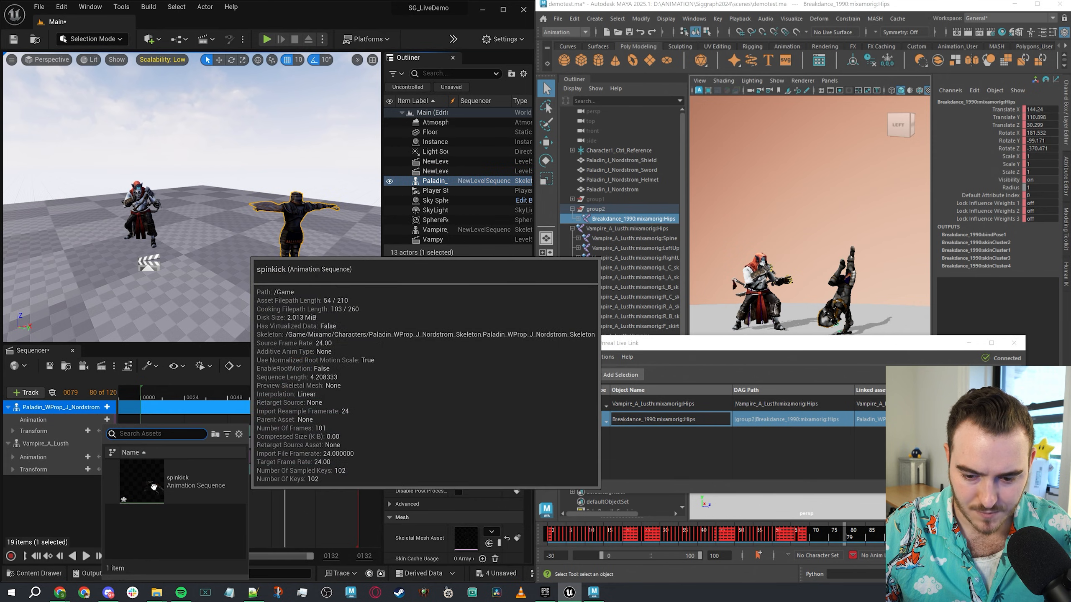
pyautogui.click(162, 488)
# Rewind the level sequence and play it to compare both characters' motion in Unreal and Maya.
pyautogui.moveTo(326, 421); pyautogui.dragTo(144, 397)
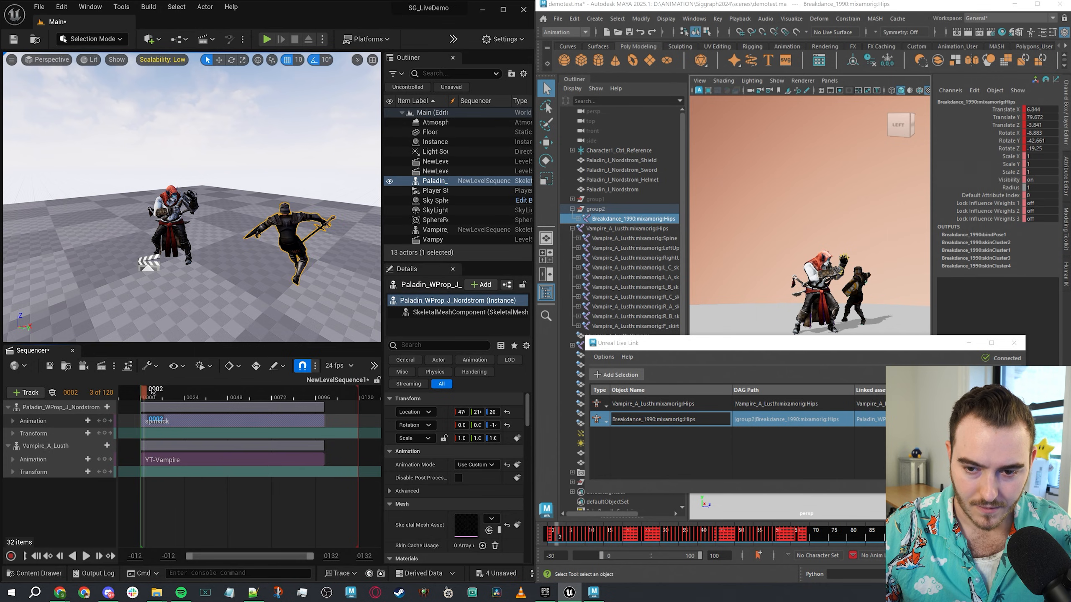
pyautogui.press('space')
pyautogui.press('space')
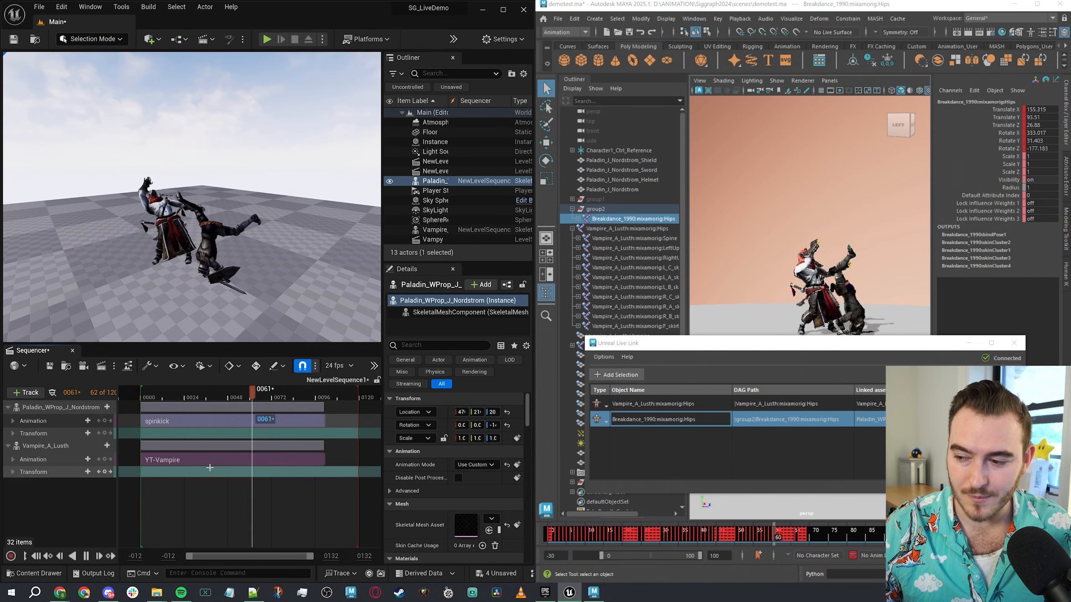
pyautogui.press('space')
pyautogui.moveTo(581, 537); pyautogui.dragTo(550, 536)
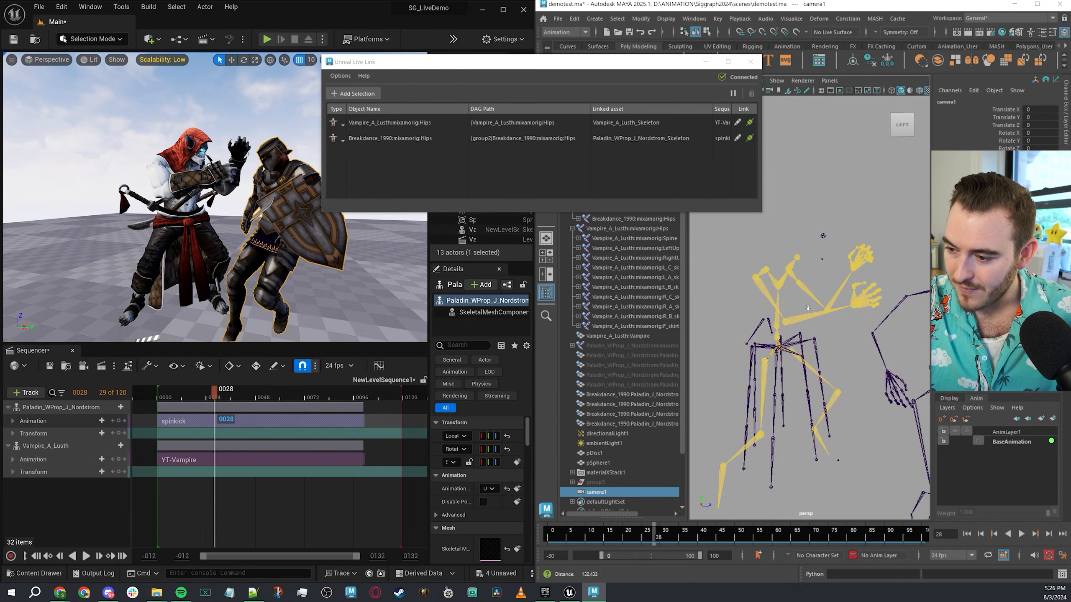
# Key the vampire's right forearm control on AnimLayer1 at frames 28 and 8, and lock the BaseAnimation layer.
pyautogui.click(809, 319)
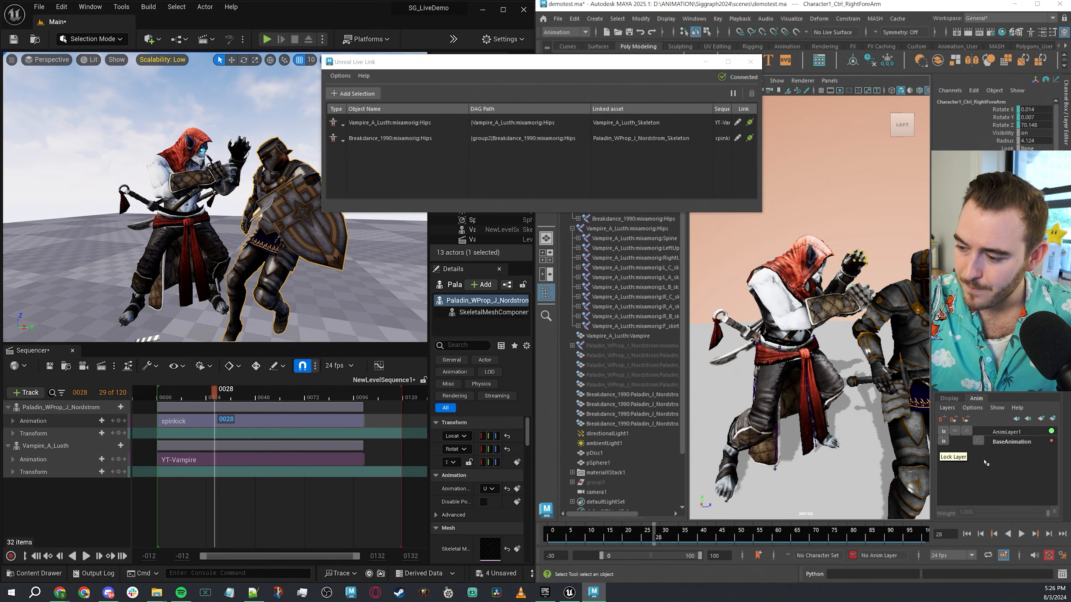
pyautogui.click(1017, 433)
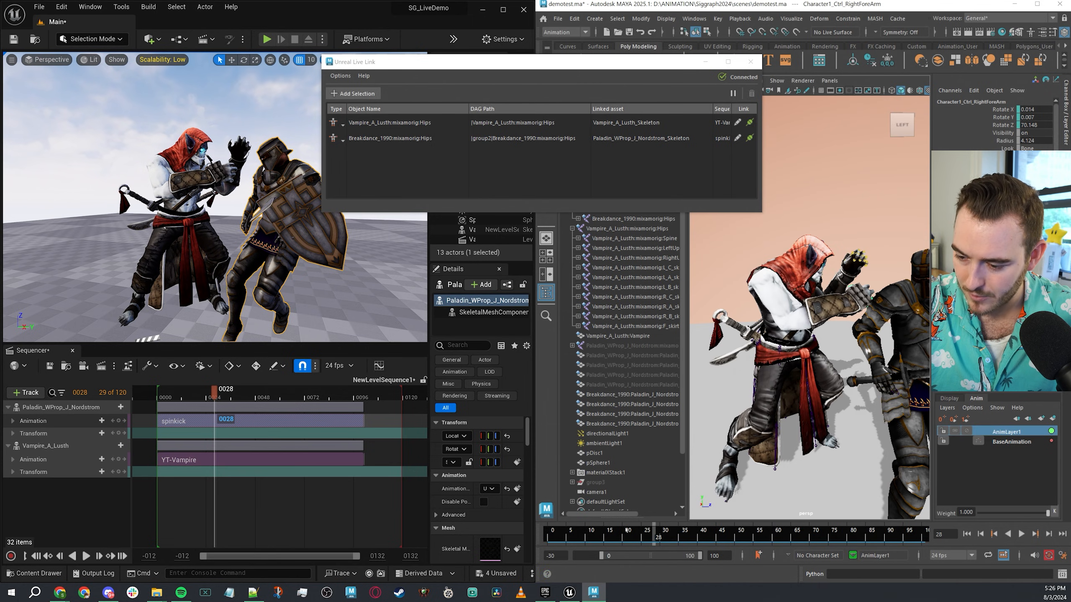
pyautogui.press('s')
pyautogui.click(953, 441)
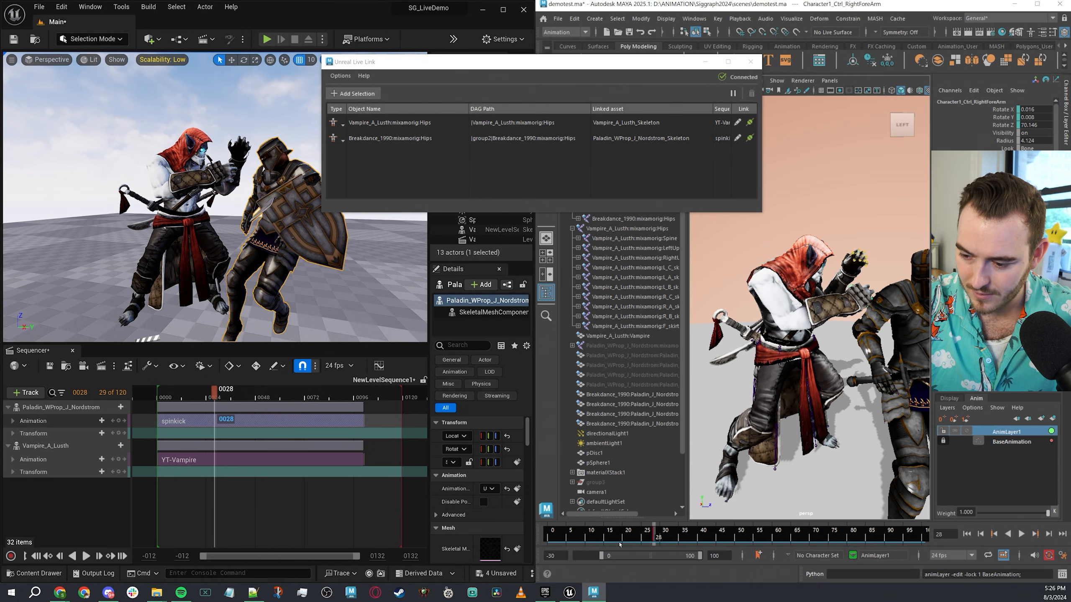
pyautogui.click(579, 538)
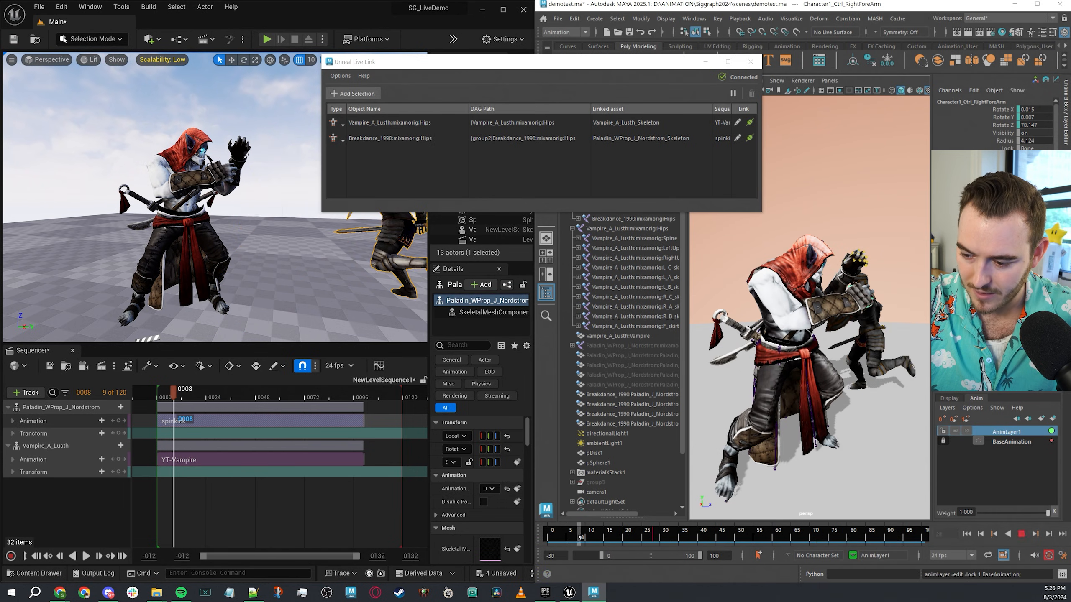
pyautogui.press('s')
# Rotate the vampire's right forearm control at frame 28 to about -15.78, -15.98 and 61.13.
pyautogui.click(653, 536)
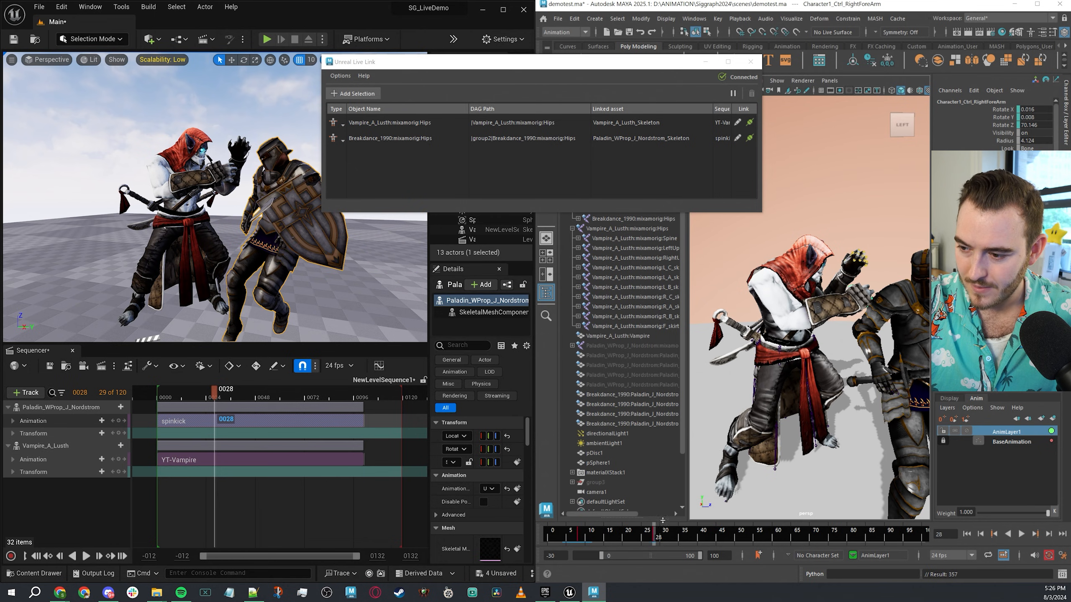
pyautogui.press('e')
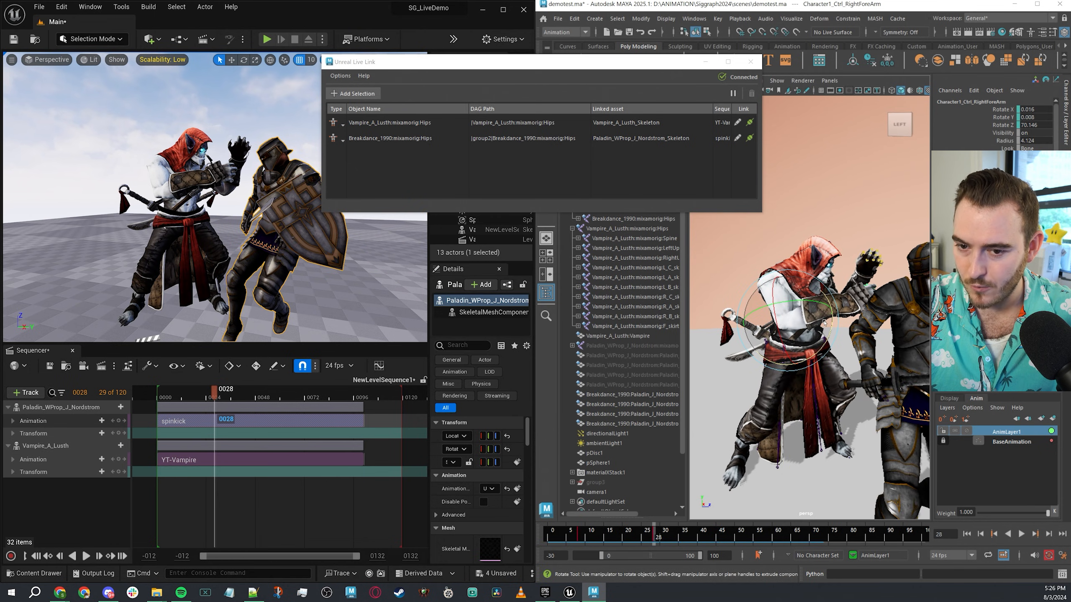
pyautogui.moveTo(824, 322); pyautogui.dragTo(793, 330)
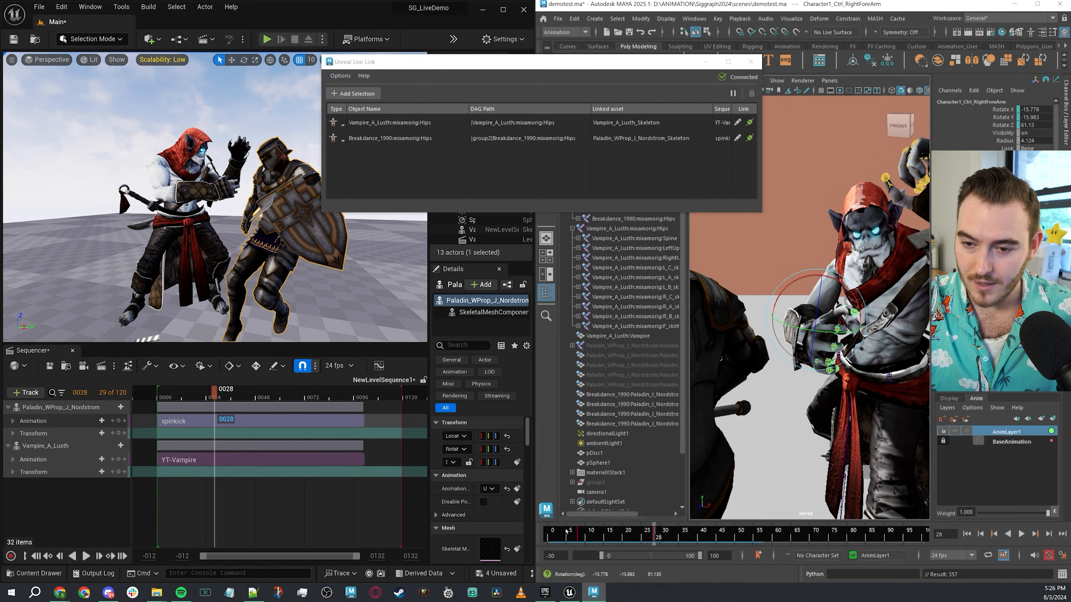
# Scrub and play the Maya animation, and frame both characters to review the vampire's adjusted forearm motion.
pyautogui.moveTo(567, 533); pyautogui.dragTo(550, 485)
pyautogui.hotkey('alt', 'v')
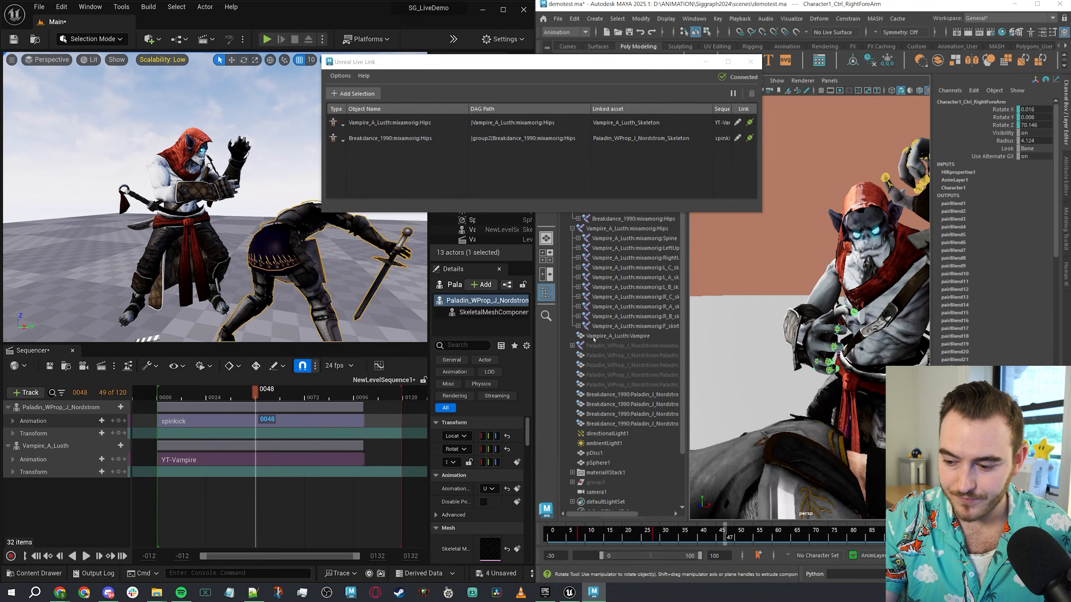
pyautogui.keyDown('alt'); pyautogui.moveTo(837, 385); pyautogui.dragTo(871, 403, button='right'); pyautogui.keyUp('alt')
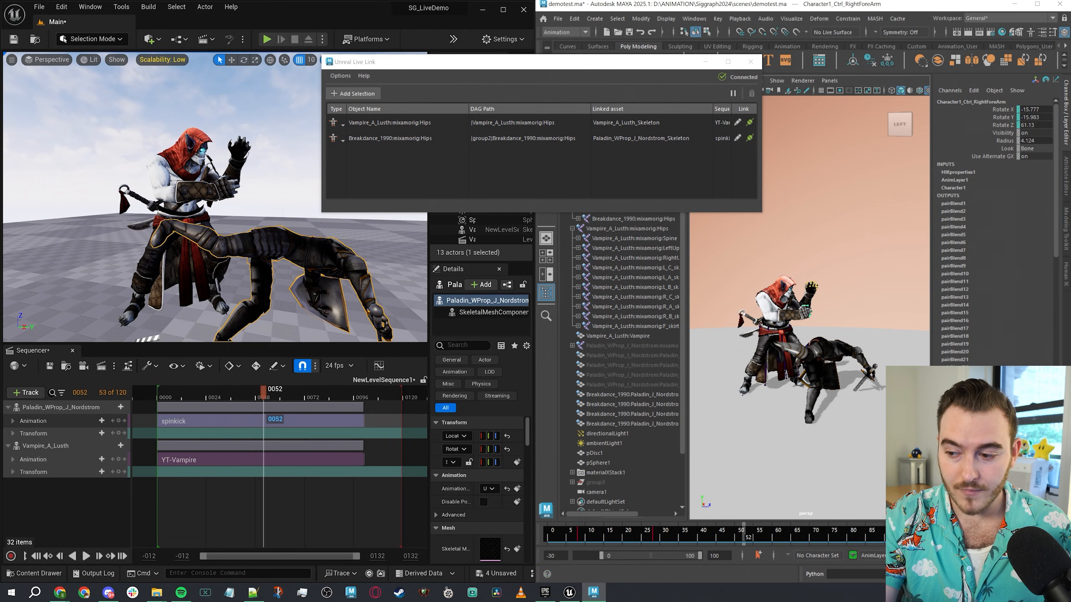
pyautogui.keyDown('alt'); pyautogui.moveTo(828, 397); pyautogui.dragTo(834, 400); pyautogui.keyUp('alt')
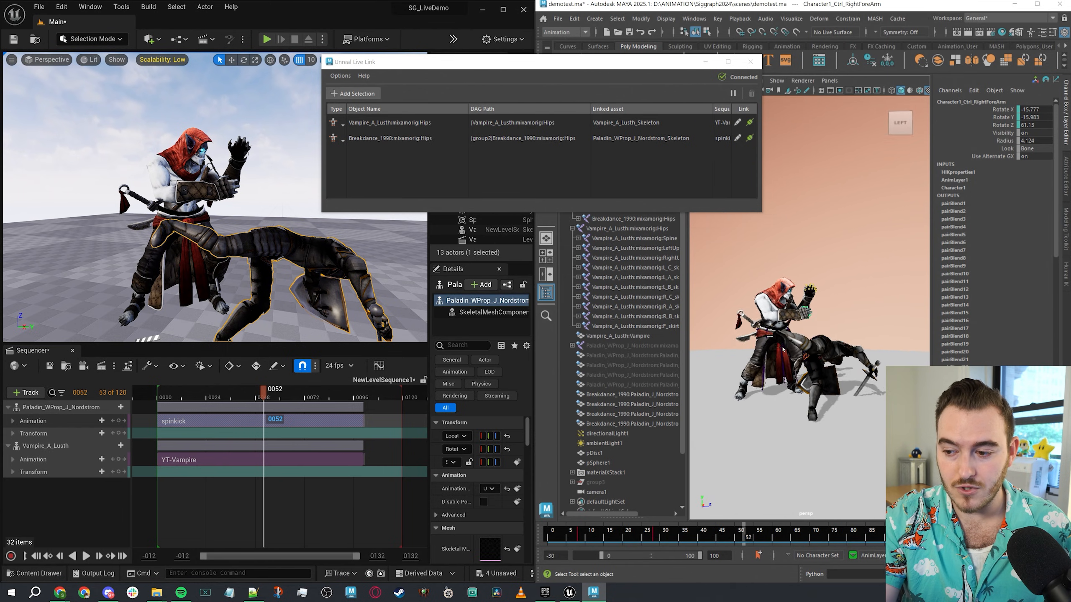
pyautogui.keyDown('alt'); pyautogui.moveTo(839, 373); pyautogui.dragTo(860, 363, button='right'); pyautogui.keyUp('alt')
# Switch the Maya view to show only the skeletons and controls, and clear the forearm control selection.
pyautogui.hotkey('alt', '2')
pyautogui.keyDown('alt'); pyautogui.moveTo(784, 322); pyautogui.dragTo(822, 322, button='middle'); pyautogui.keyUp('alt')
pyautogui.scroll(-2, 798, 319)
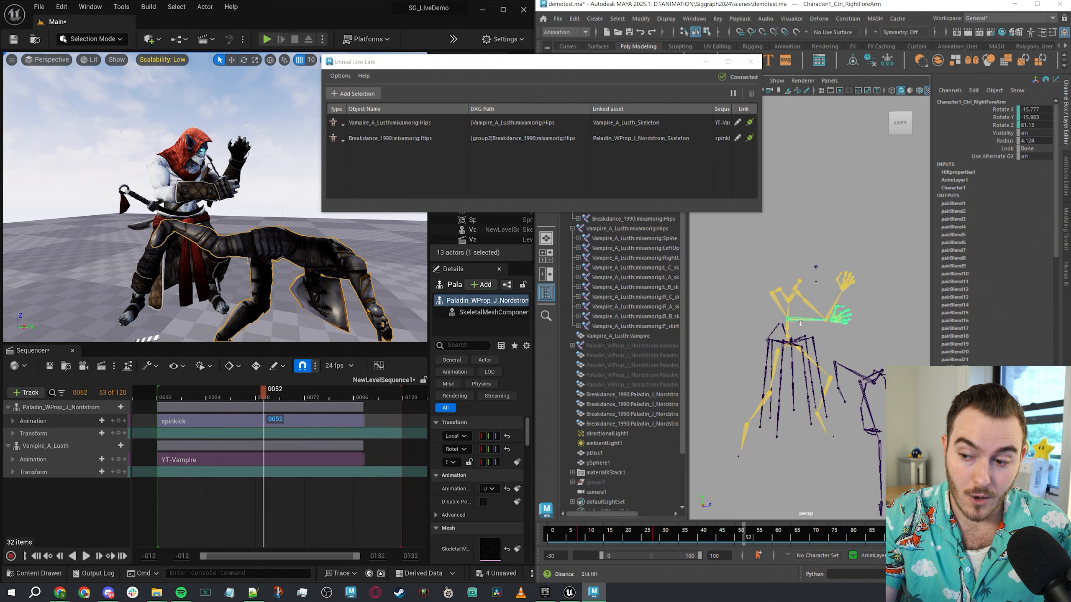
pyautogui.hotkey('alt', '2')
pyautogui.hotkey('alt', '2')
pyautogui.click(870, 349)
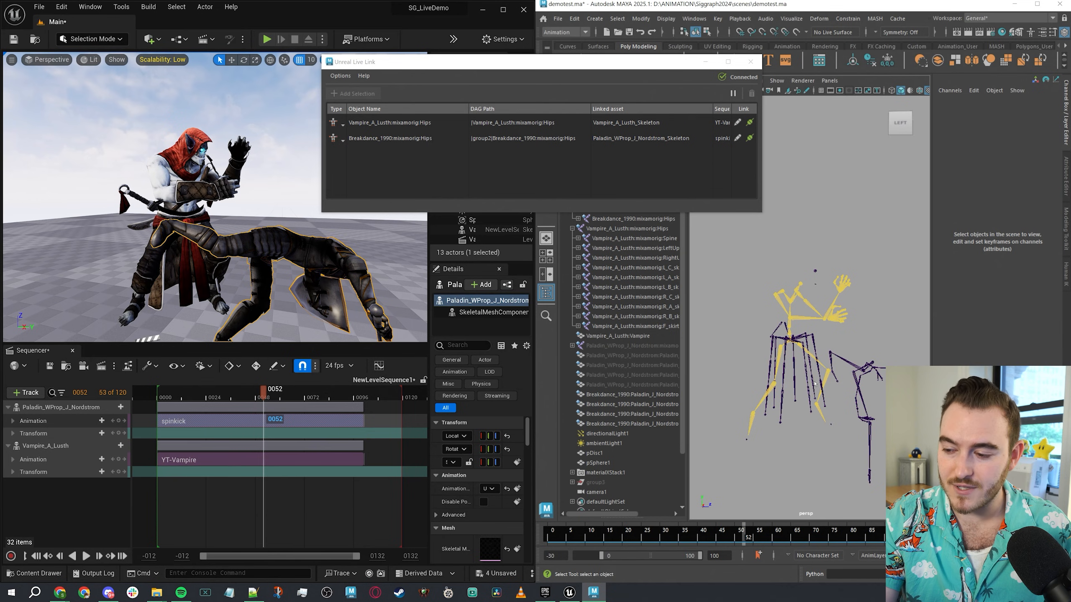
# Display the textured characters in the Maya view again, and unlink the vampire and paladin skeletons from their Unreal assets in Live Link.
pyautogui.keyDown('alt'); pyautogui.moveTo(814, 384); pyautogui.dragTo(803, 331); pyautogui.keyUp('alt')
pyautogui.hotkey('alt', '2')
pyautogui.scroll(-3, 813, 334)
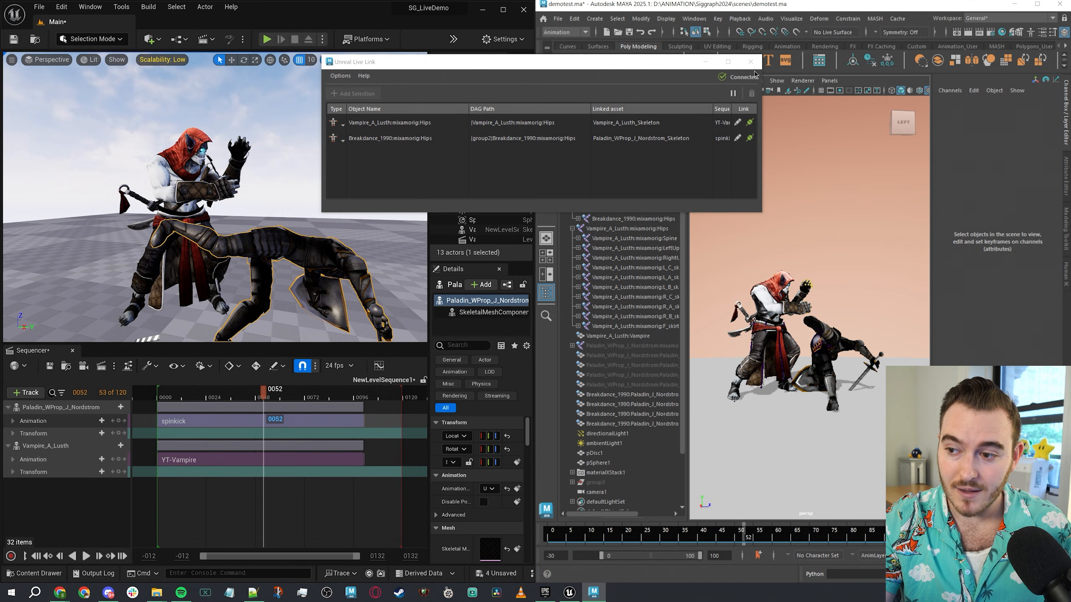
pyautogui.click(749, 122)
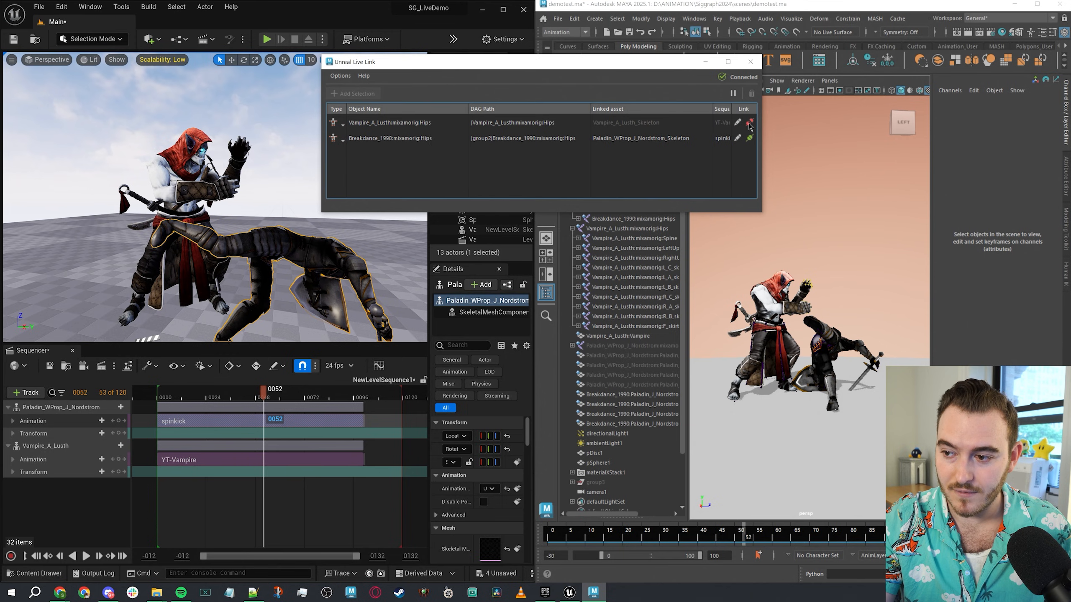
pyautogui.click(749, 138)
# Select the vampire's right forearm control in a close-up Maya view, activate the Rotate tool, and restore the textured display.
pyautogui.keyDown('alt'); pyautogui.moveTo(795, 315); pyautogui.dragTo(826, 310, button='right'); pyautogui.keyUp('alt')
pyautogui.press('4')
pyautogui.click(744, 325)
pyautogui.press('e')
pyautogui.press('6')
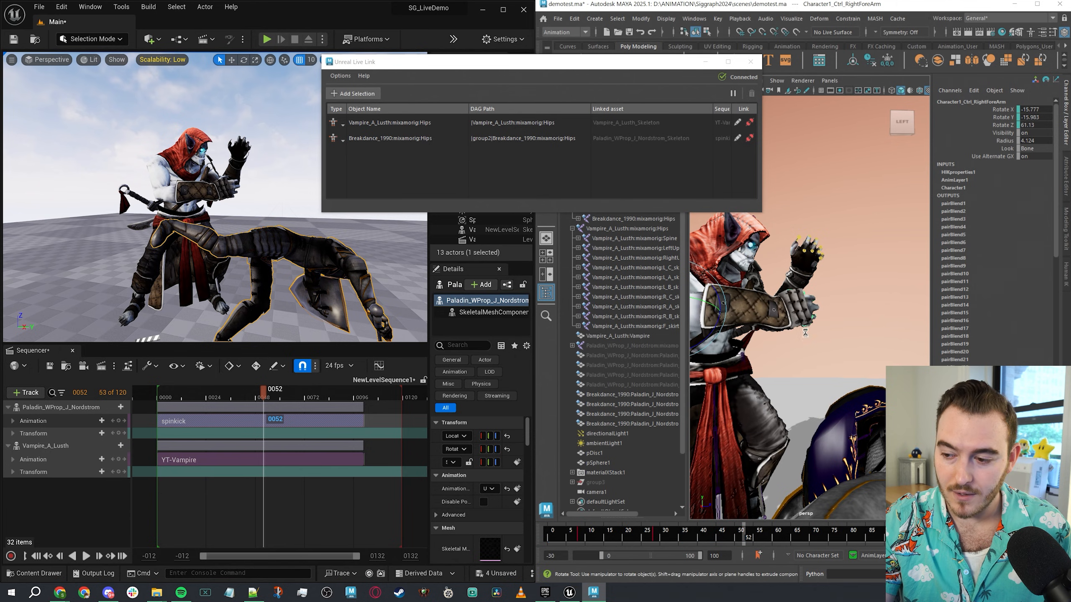
# Switch to Unreal and clear the paladin actor's selection, and frame both full characters in the Maya view.
pyautogui.click(328, 497)
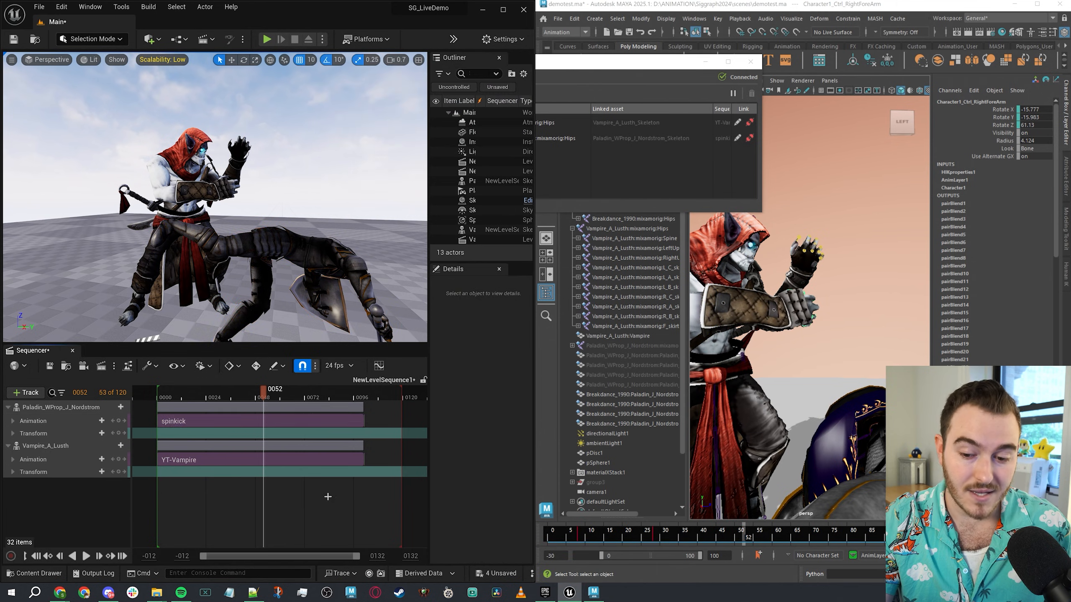
pyautogui.hotkey('ctrl', 'space')
pyautogui.click(474, 337)
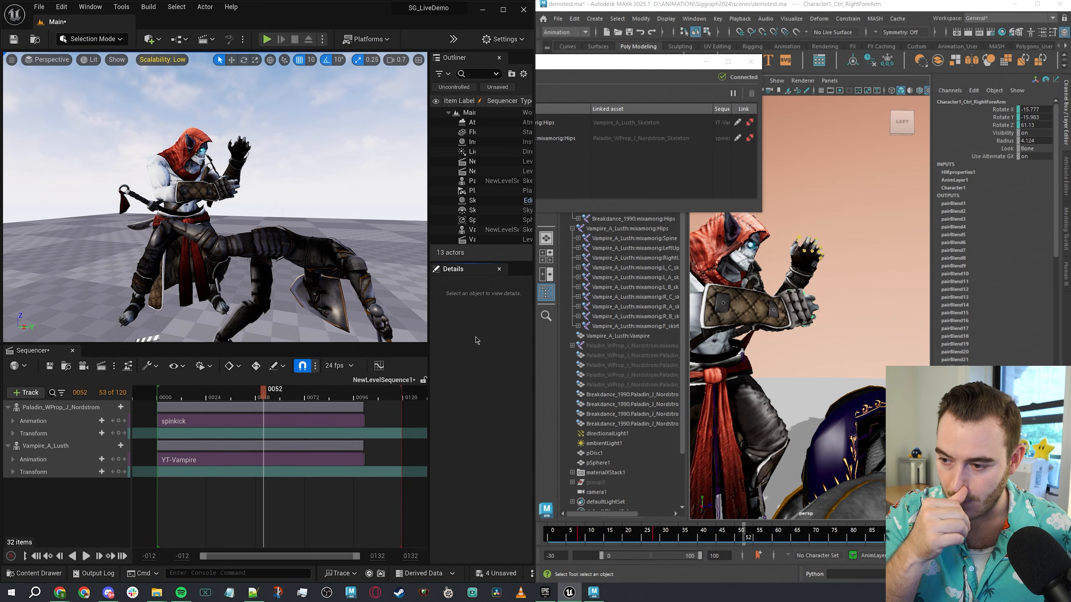
pyautogui.keyDown('alt'); pyautogui.moveTo(847, 386); pyautogui.dragTo(807, 392, button='right'); pyautogui.keyUp('alt')
pyautogui.keyDown('alt'); pyautogui.moveTo(807, 393); pyautogui.dragTo(822, 394); pyautogui.keyUp('alt')
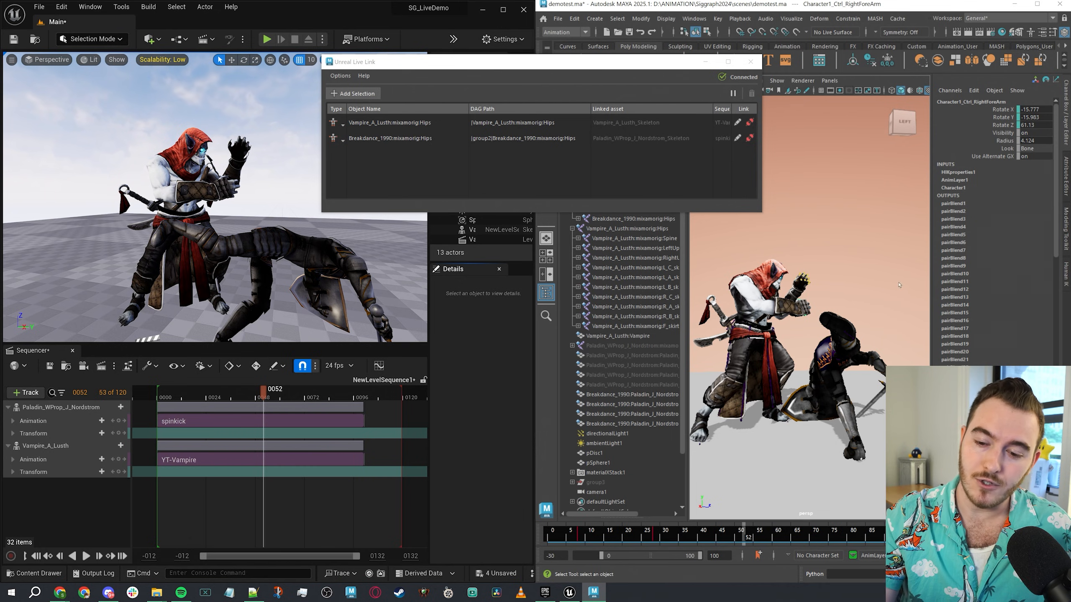
pyautogui.click(39, 420)
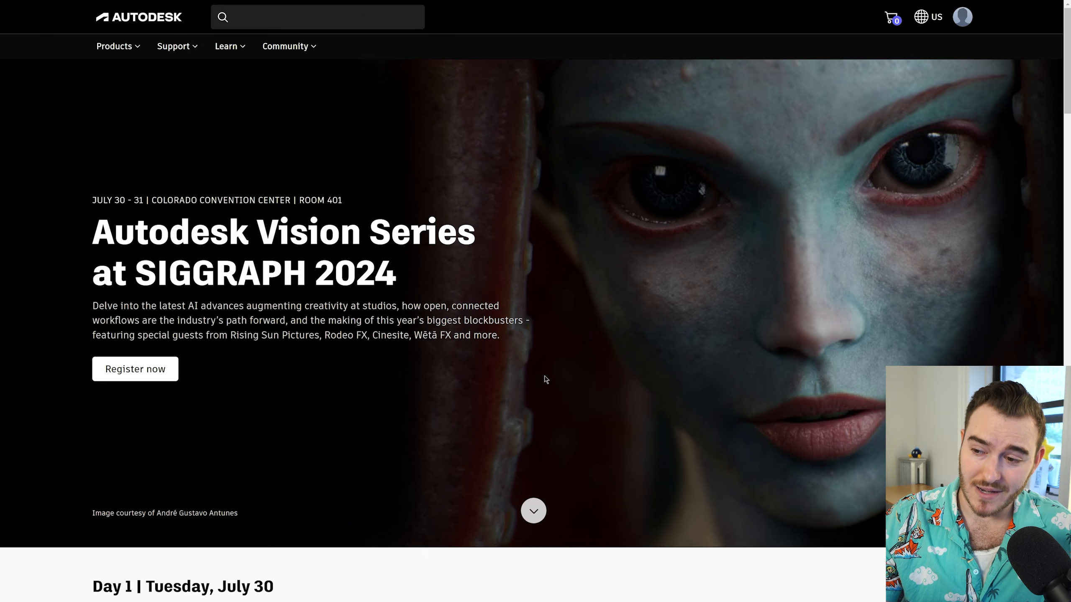
# Switch to the browser and review the Day 1 sessions on the Autodesk Vision Series at SIGGRAPH 2024 page, highlighting the 'Iwájú' session title.
pyautogui.scroll(-12, 546, 377)
pyautogui.scroll(-5, 741, 131)
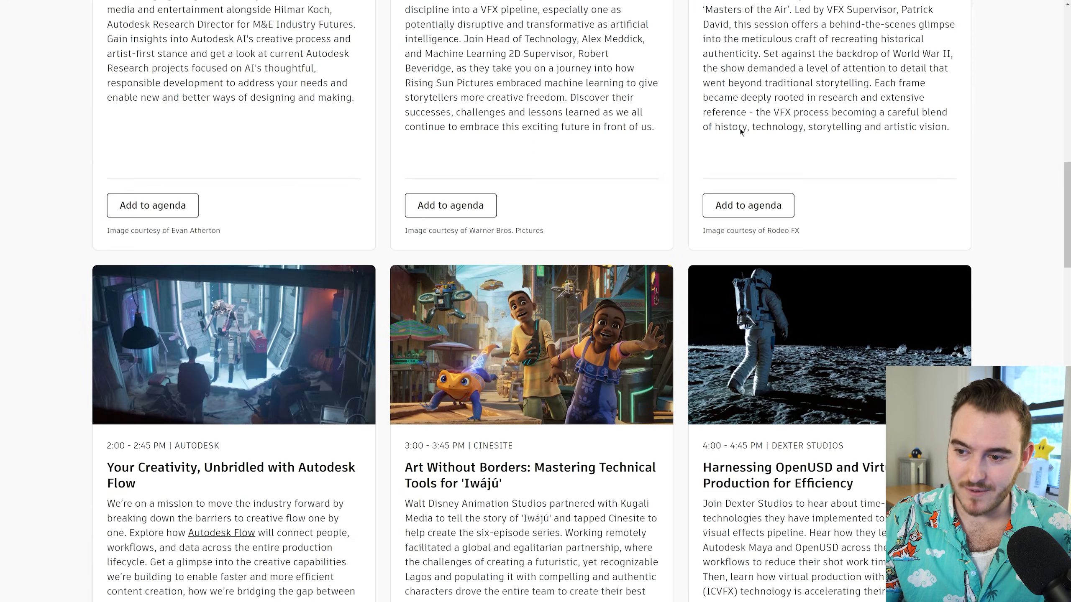
pyautogui.scroll(-2, 740, 131)
pyautogui.moveTo(503, 385); pyautogui.dragTo(448, 377)
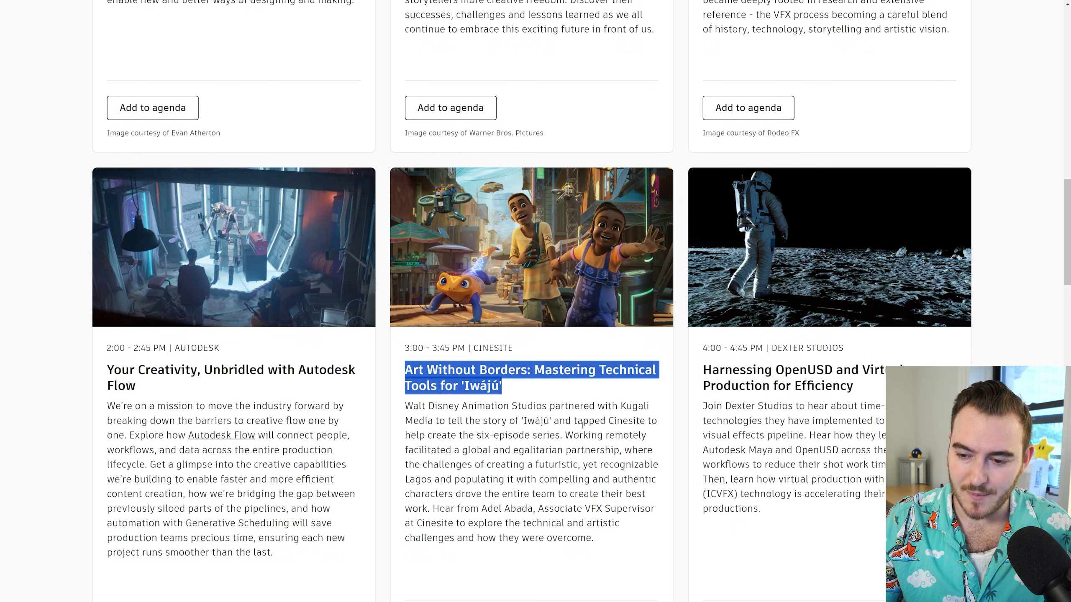
pyautogui.scroll(-3, 570, 389)
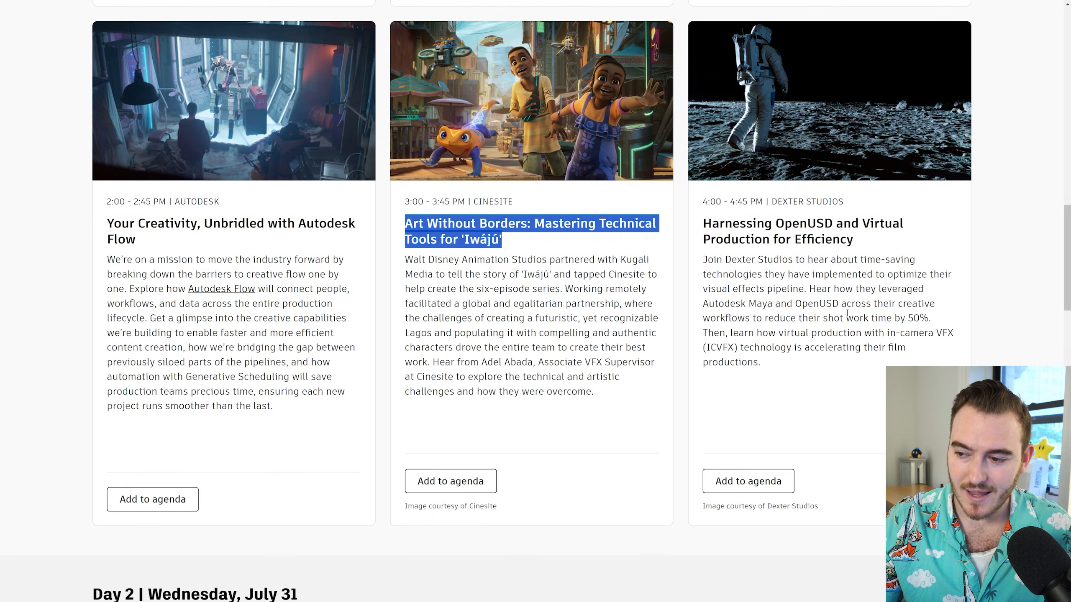
pyautogui.doubleClick(786, 224)
# Review the Day 2 sessions of the Vision Series agenda, highlighting the 'Godzilla x Kong: The New Empire' session title.
pyautogui.scroll(-6, 714, 292)
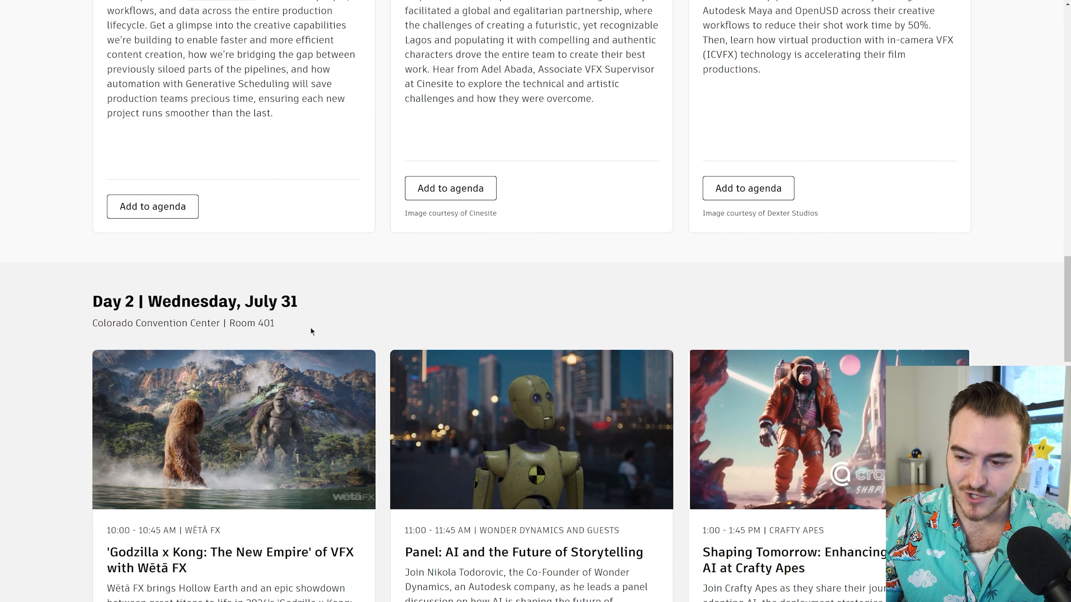
pyautogui.scroll(-5, 311, 332)
pyautogui.scroll(-1, 299, 334)
pyautogui.tripleClick(176, 284)
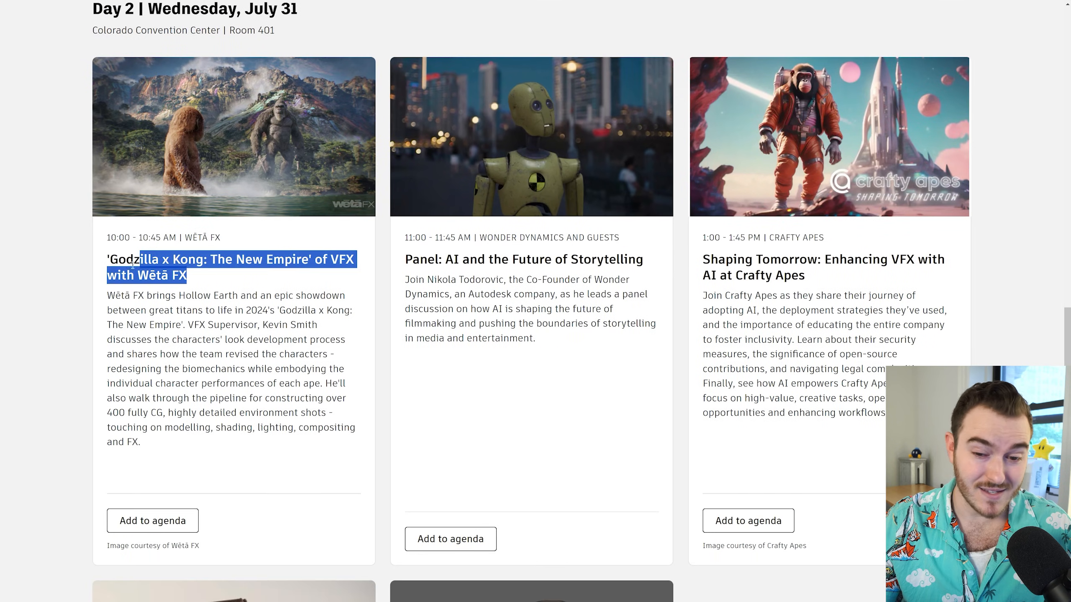
pyautogui.click(217, 282)
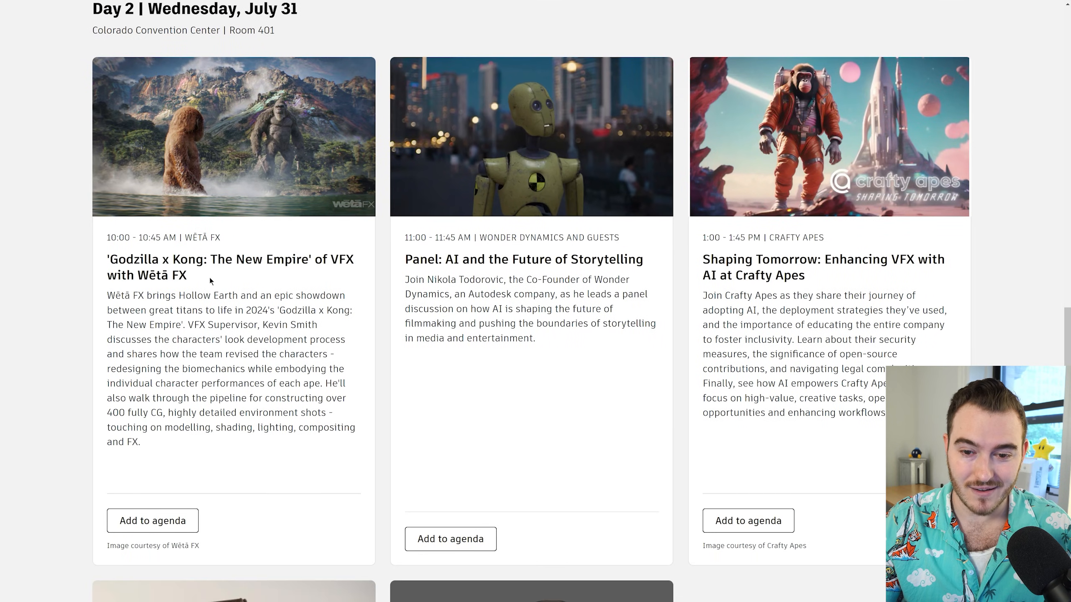
pyautogui.moveTo(199, 275); pyautogui.dragTo(109, 259)
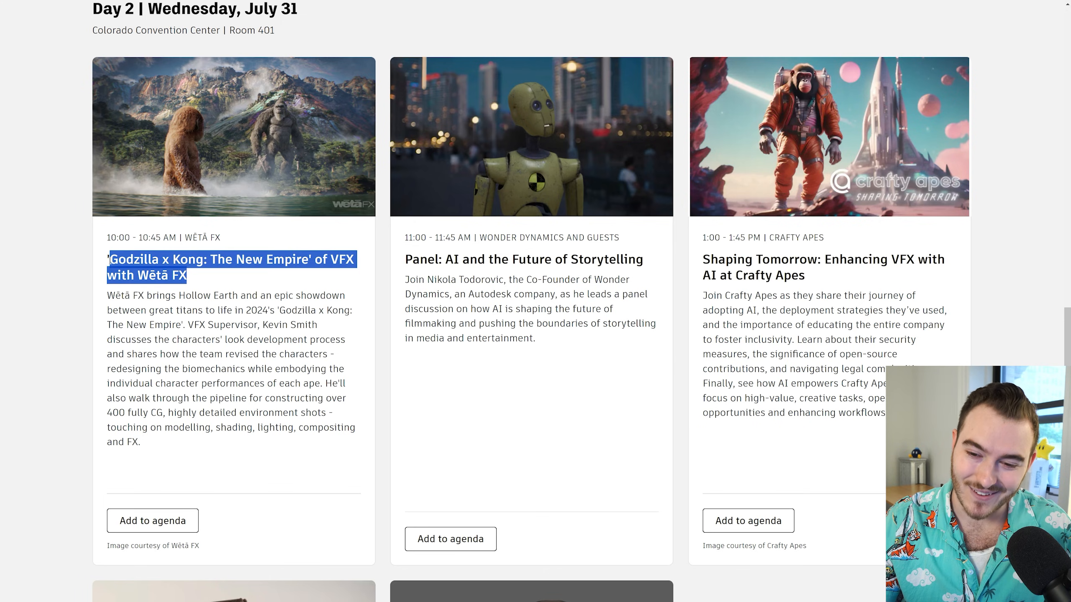
pyautogui.click(228, 297)
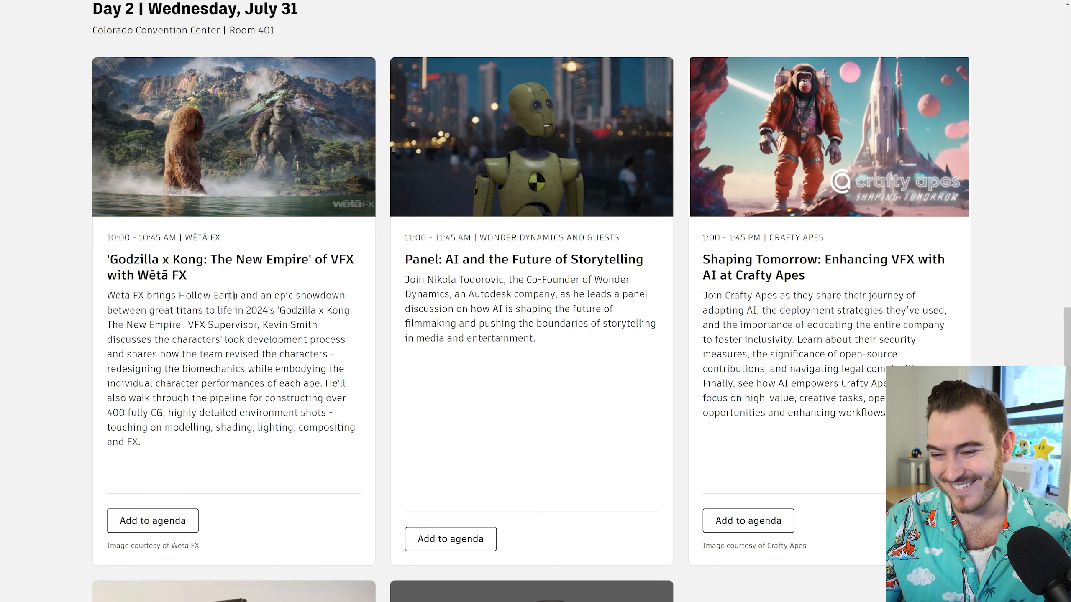